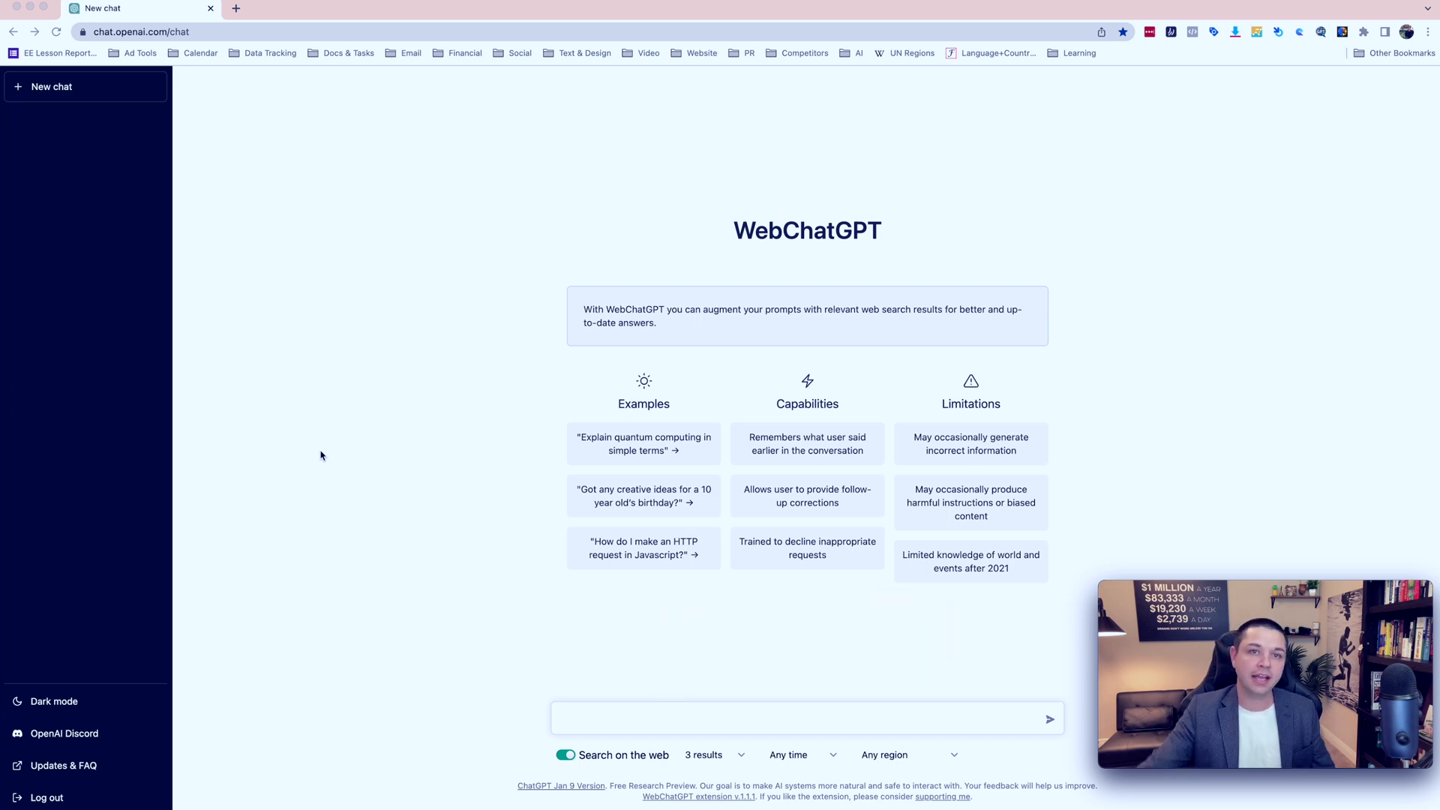
- Search Google for 'how do you write a business email in english'
left_click(101, 30)
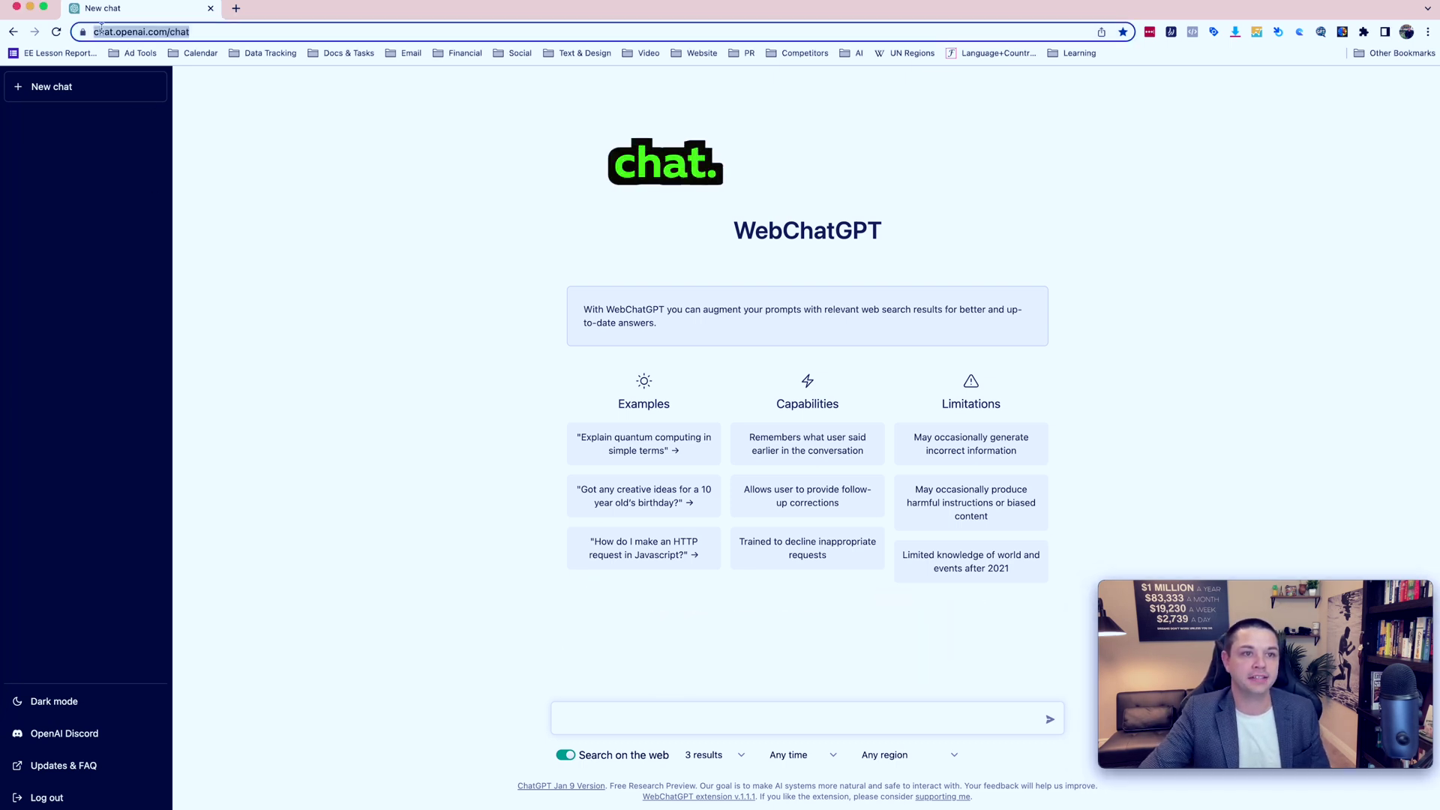
left_click(326, 292)
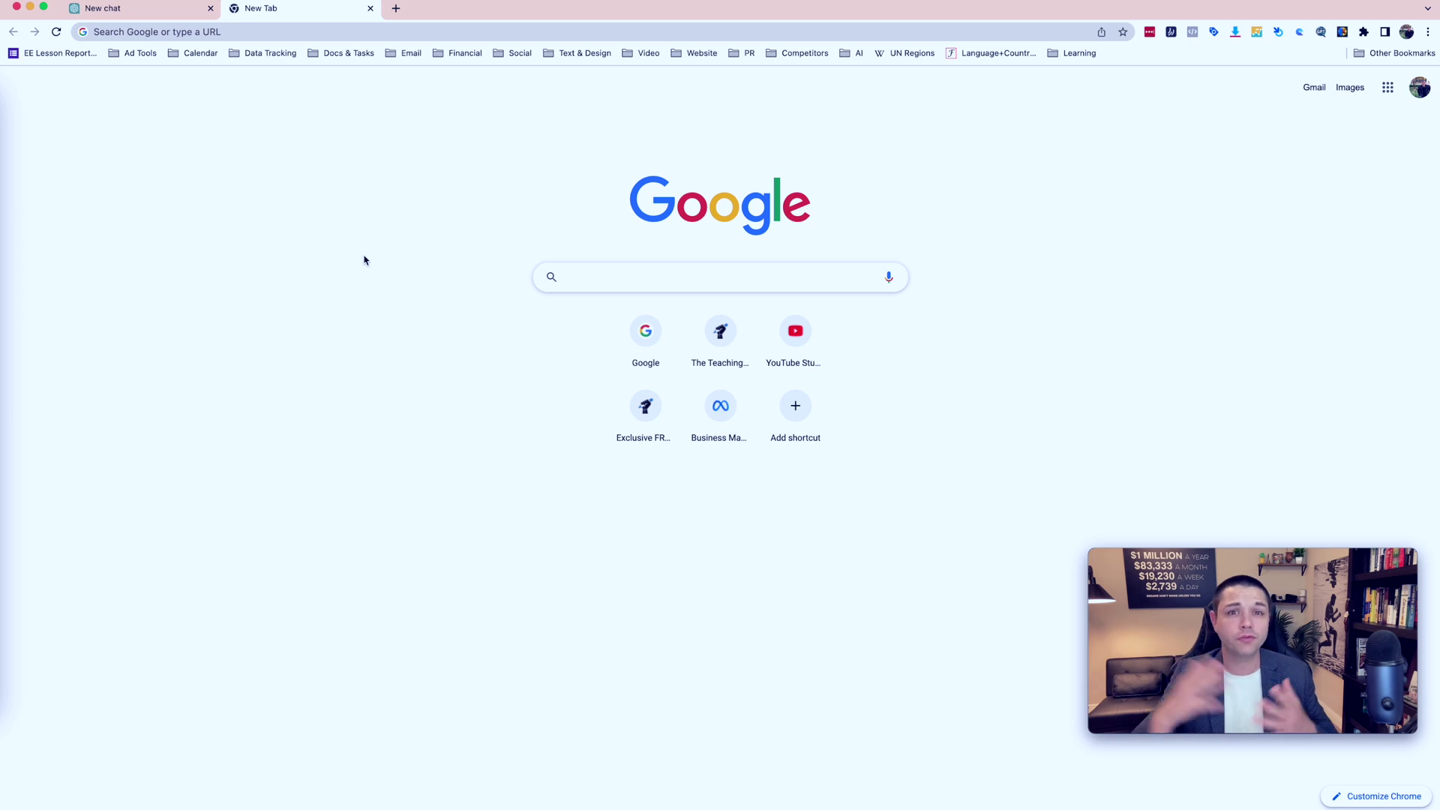
type("how do you write a business email in english")
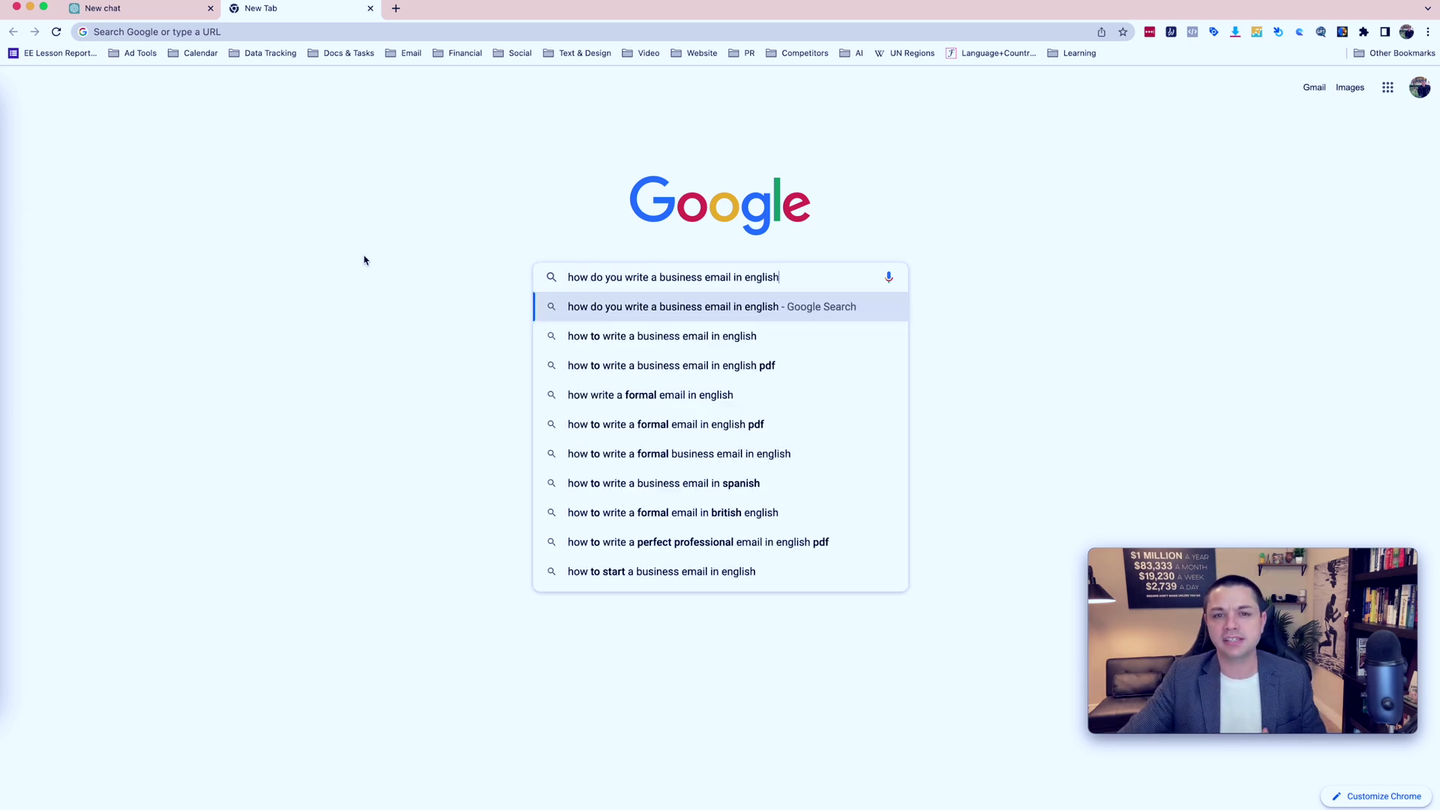
key("Return")
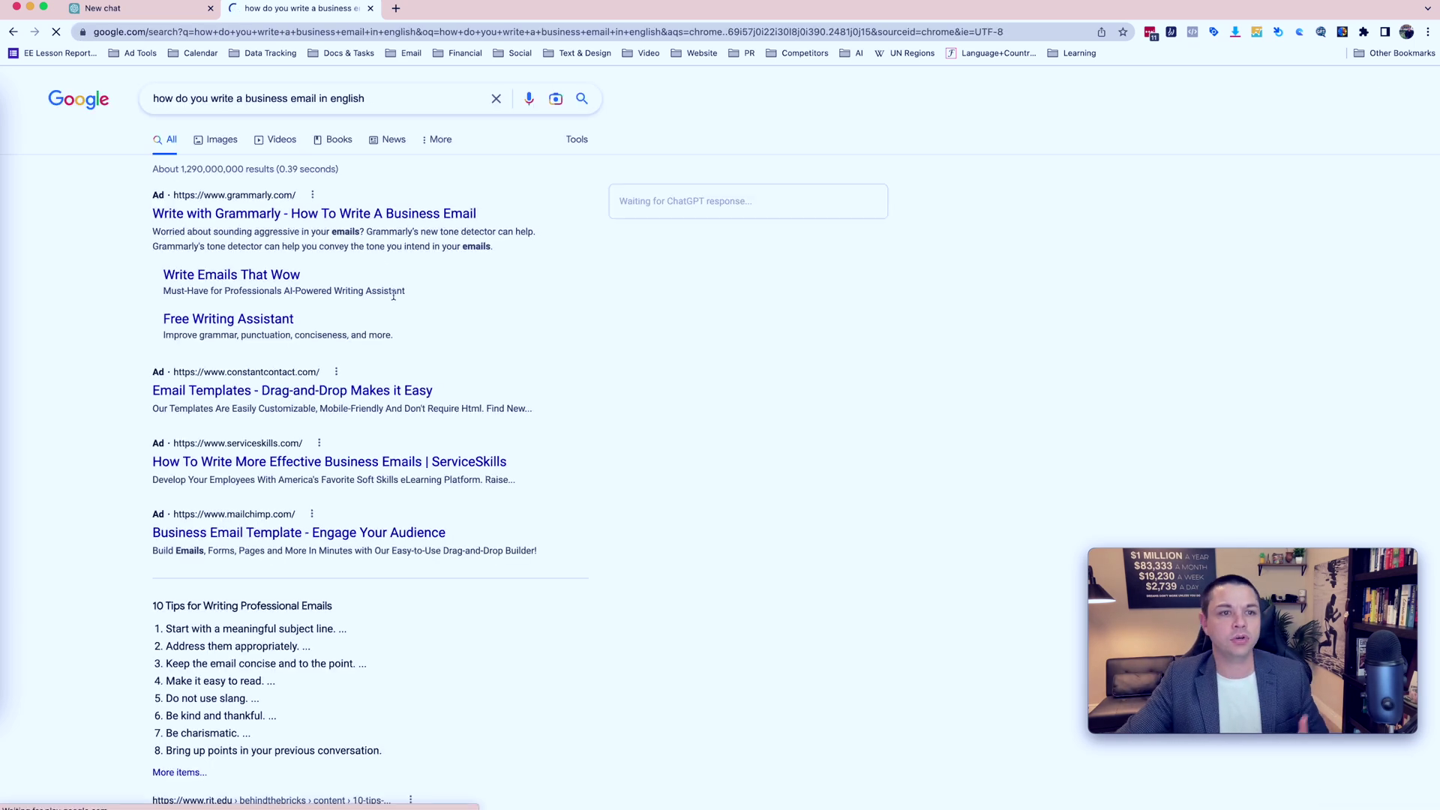
- Scroll through the Google results, then go back to the ChatGPT tab
scroll(381, 316, "down", 1)
scroll(381, 316, "down", 4)
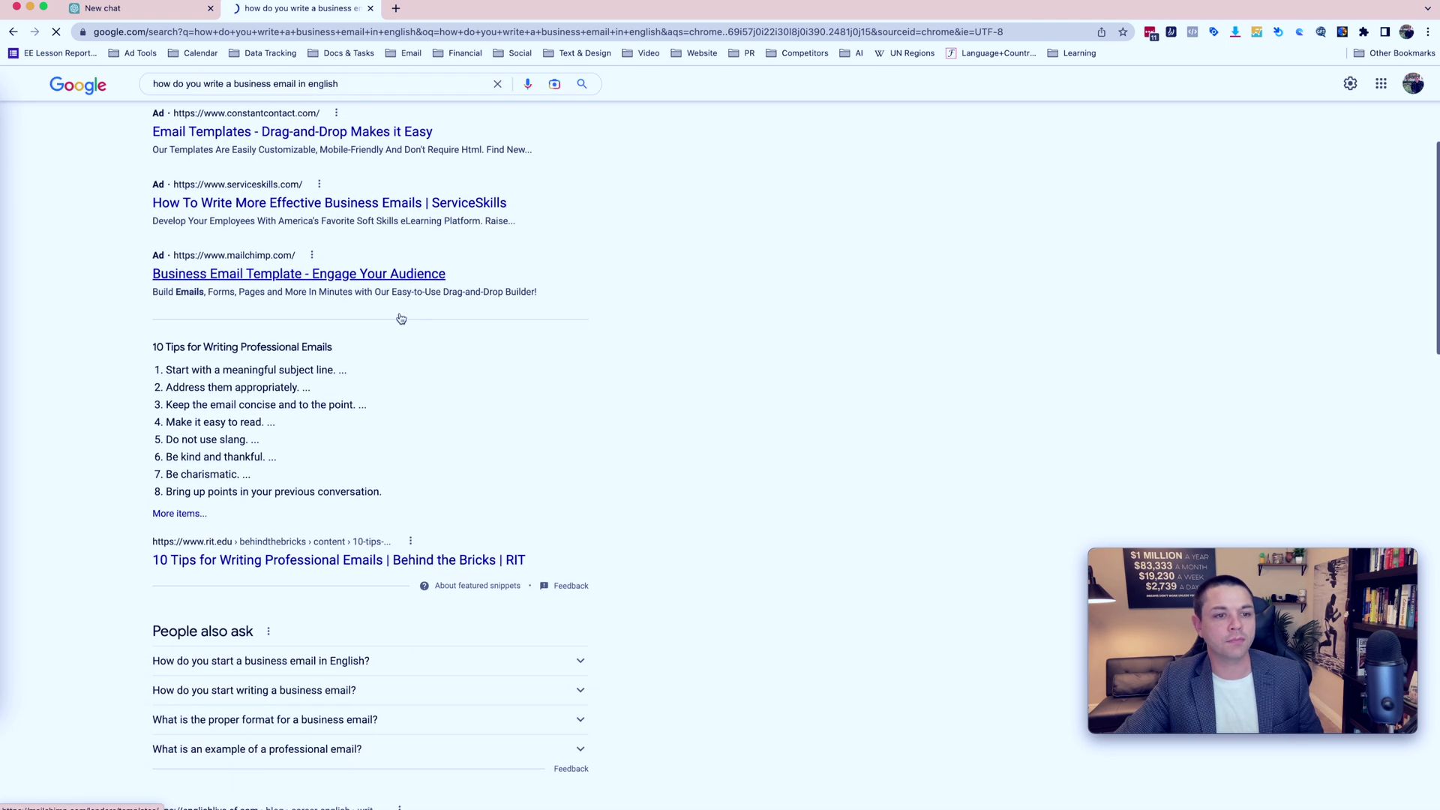
scroll(457, 314, "down", 2)
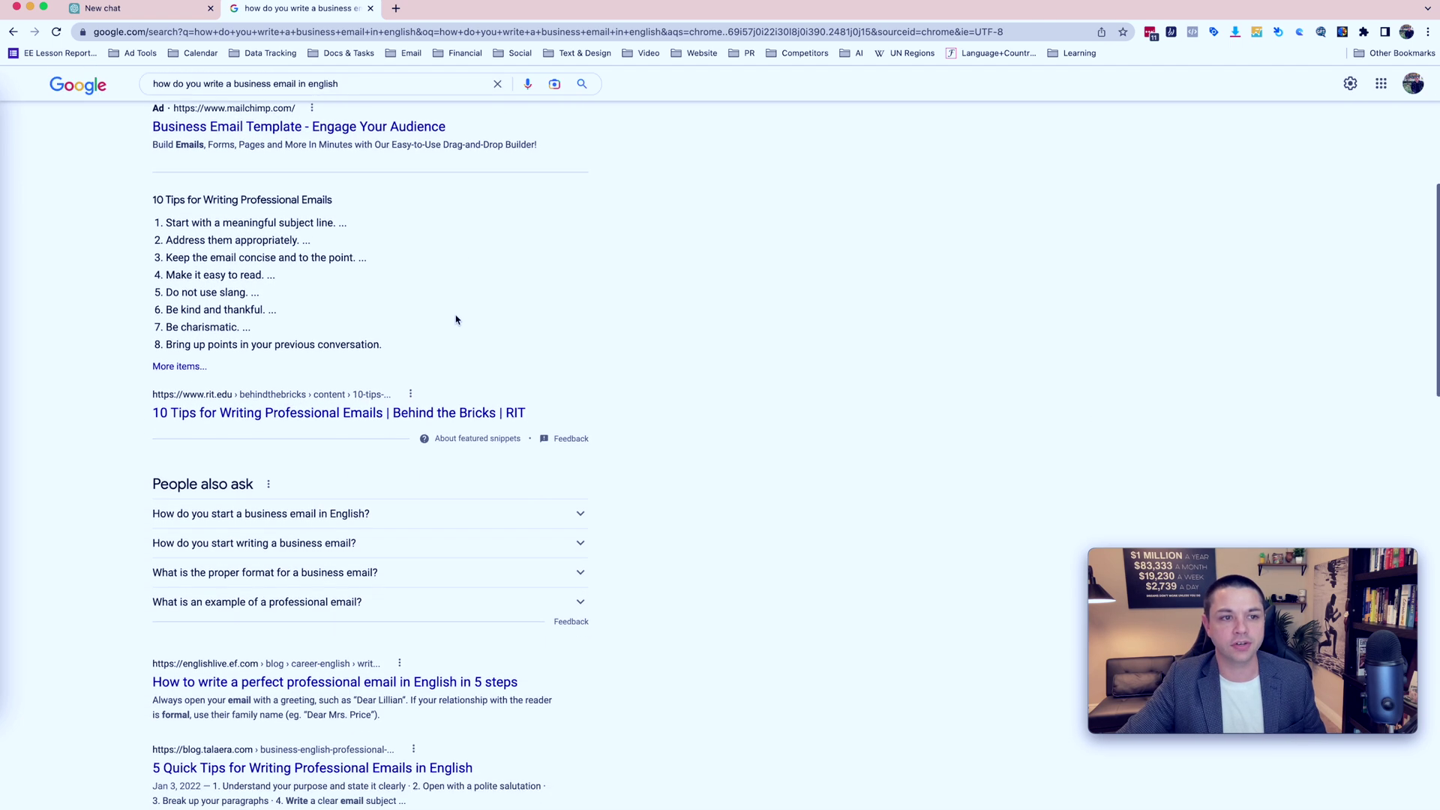
scroll(424, 276, "down", 5)
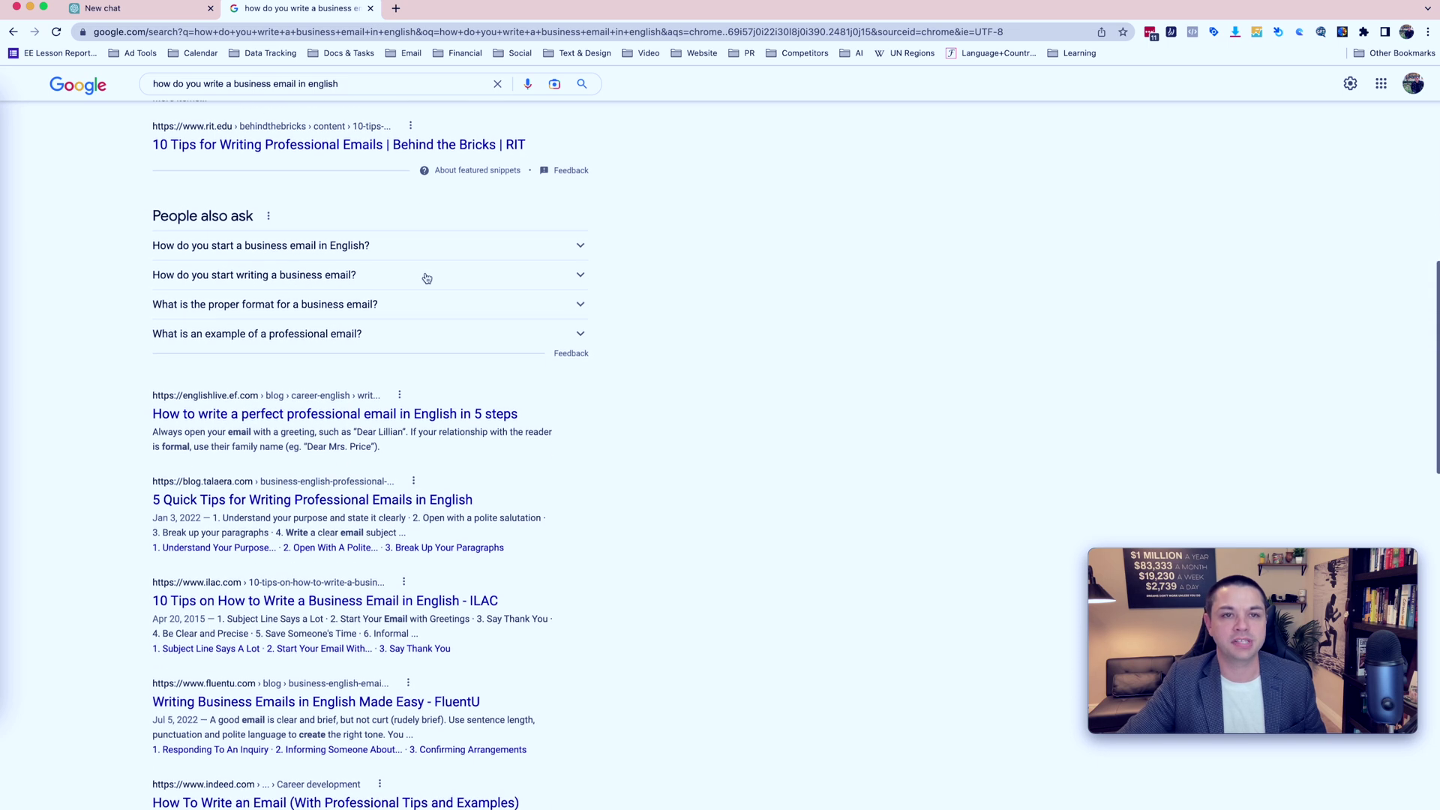
scroll(435, 293, "down", 2)
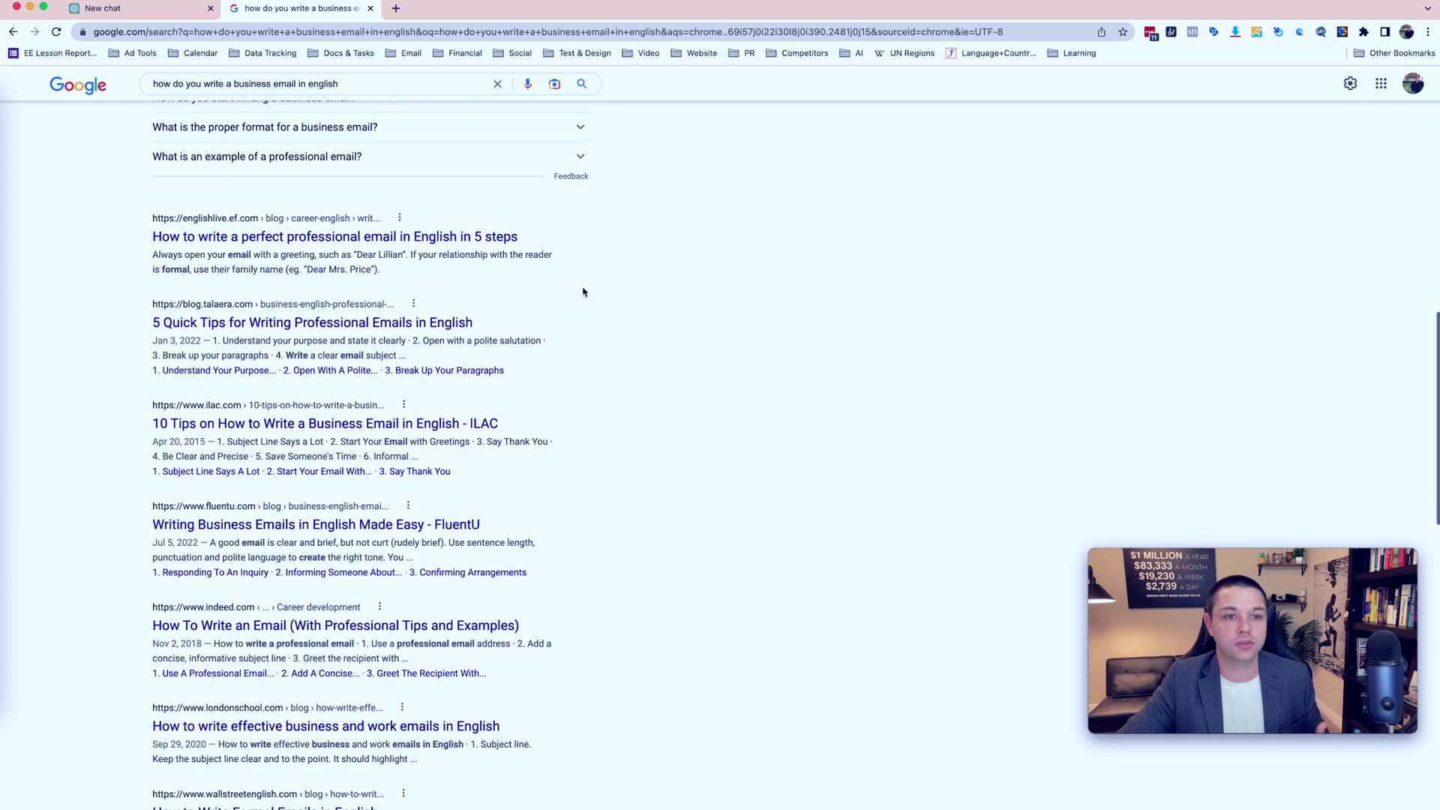
scroll(510, 309, "down", 2)
scroll(508, 308, "down", 10)
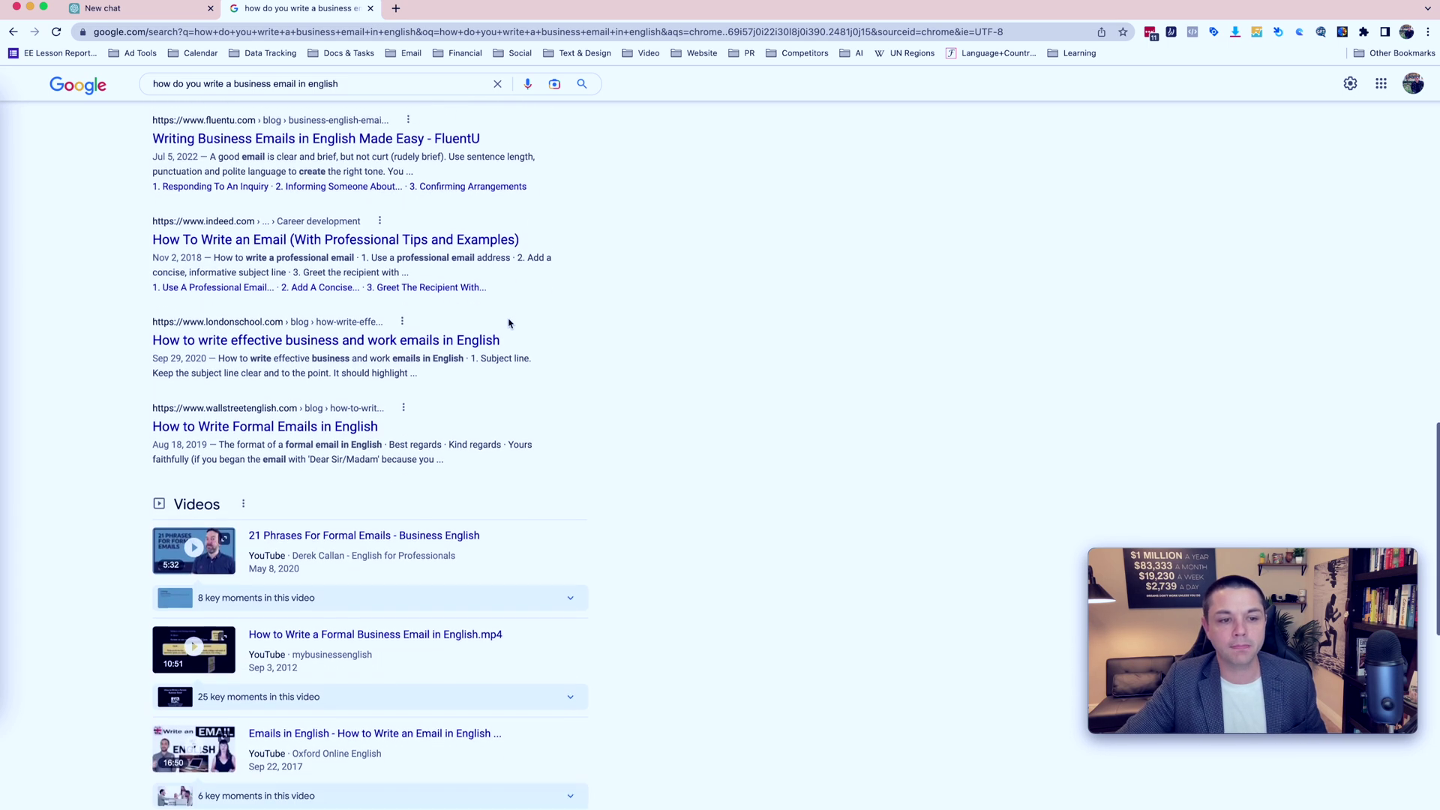
scroll(509, 323, "down", 7)
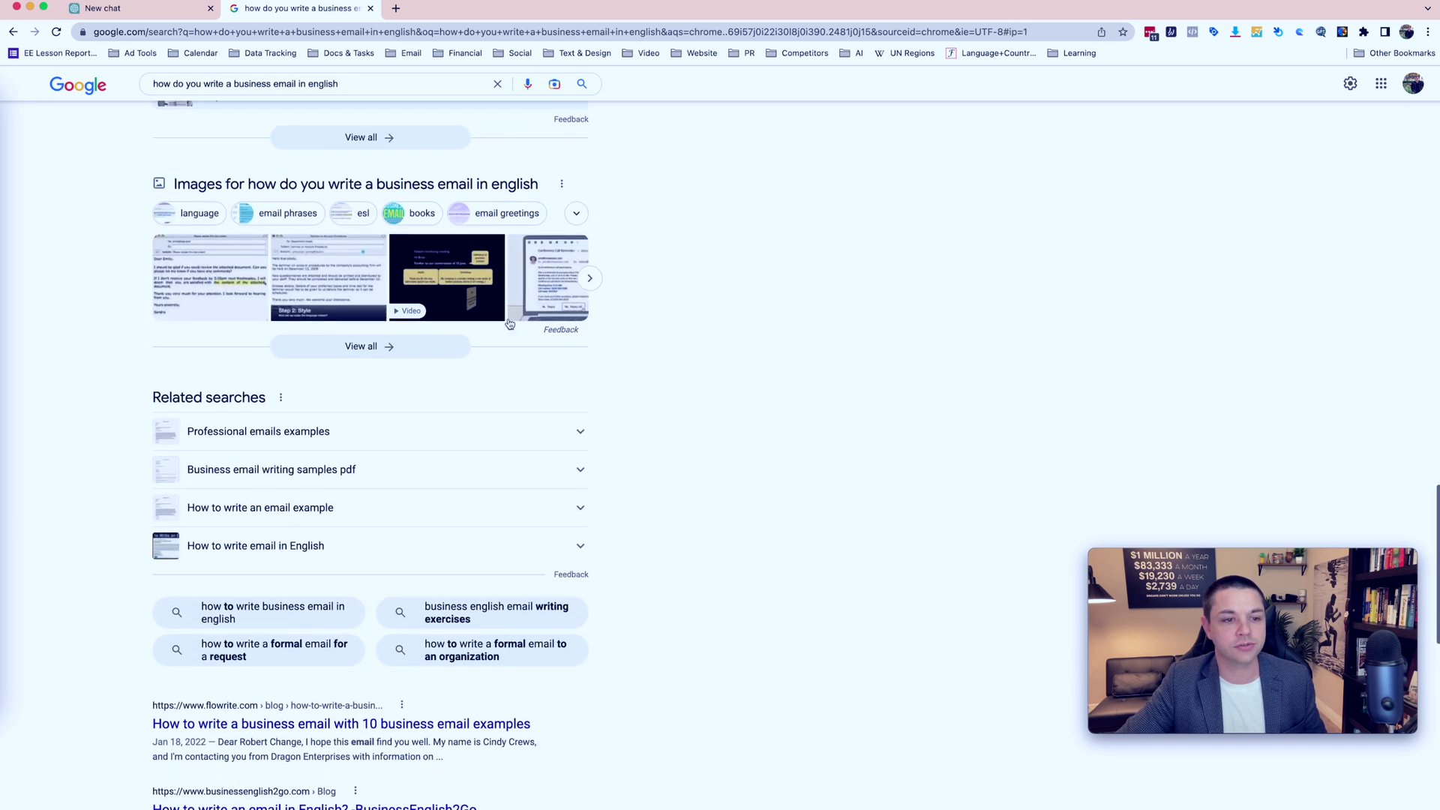
key("ctrl+shift+Tab")
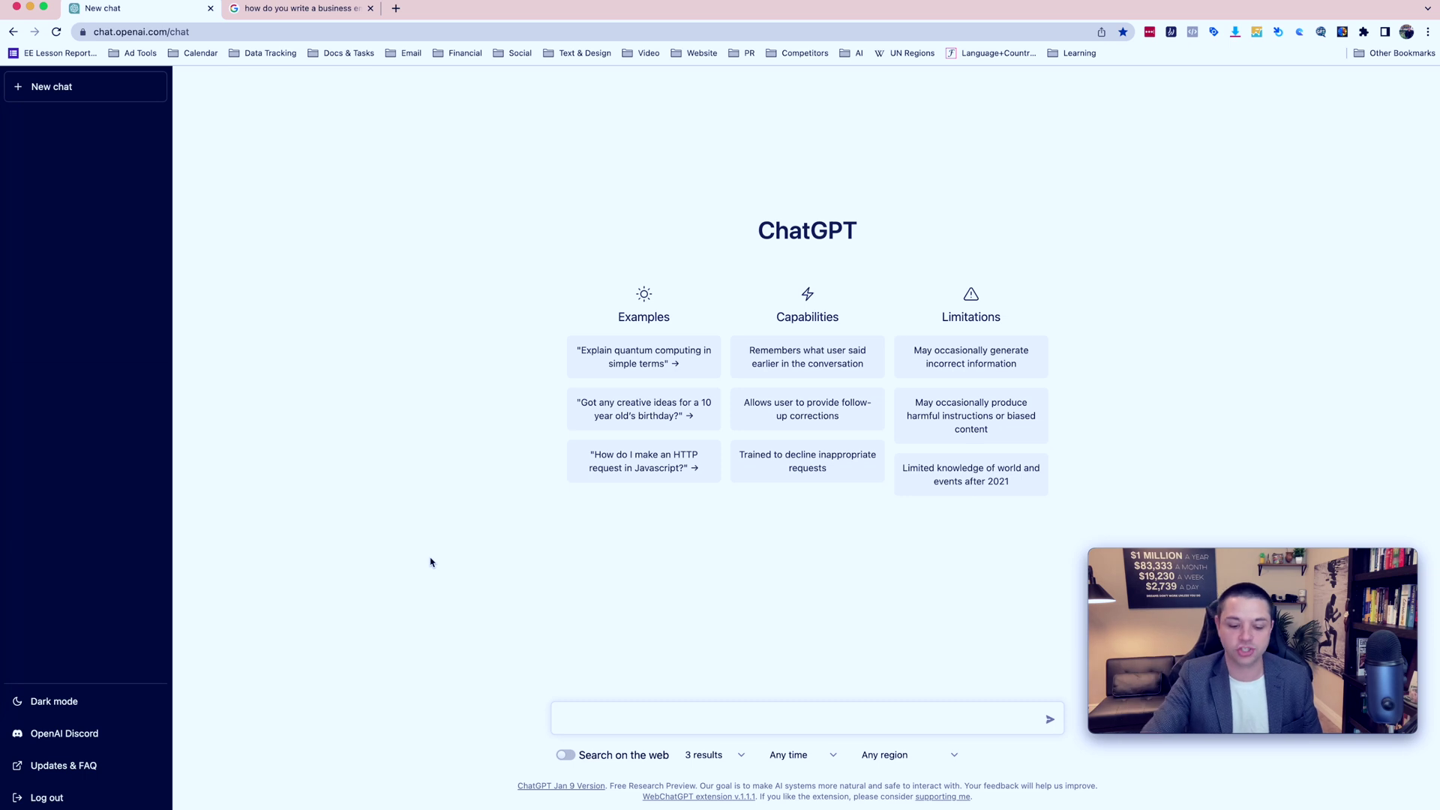
- Ask ChatGPT 'how do you write a business email in english' for tips and an example email
type("how do you write a business email in english")
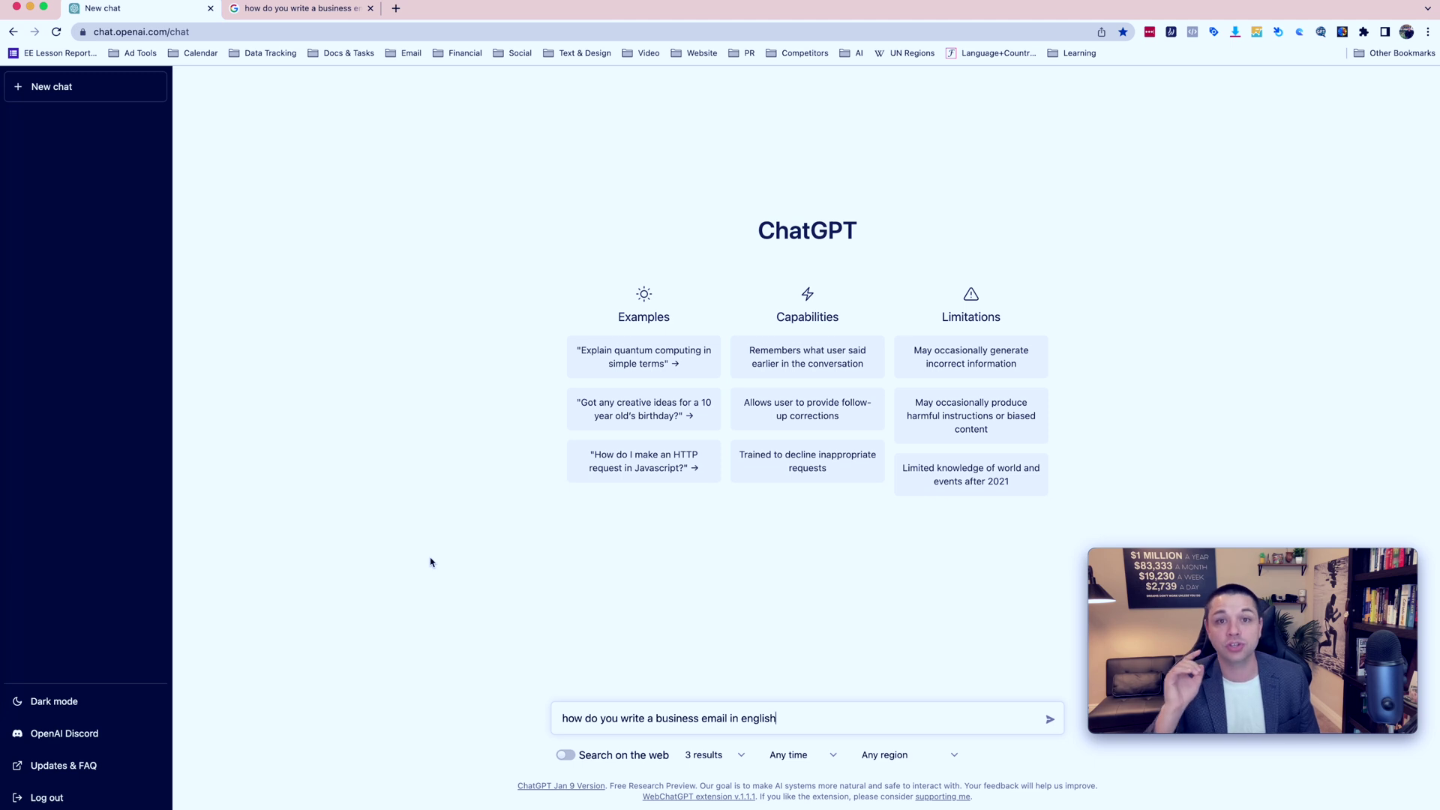
key("Return")
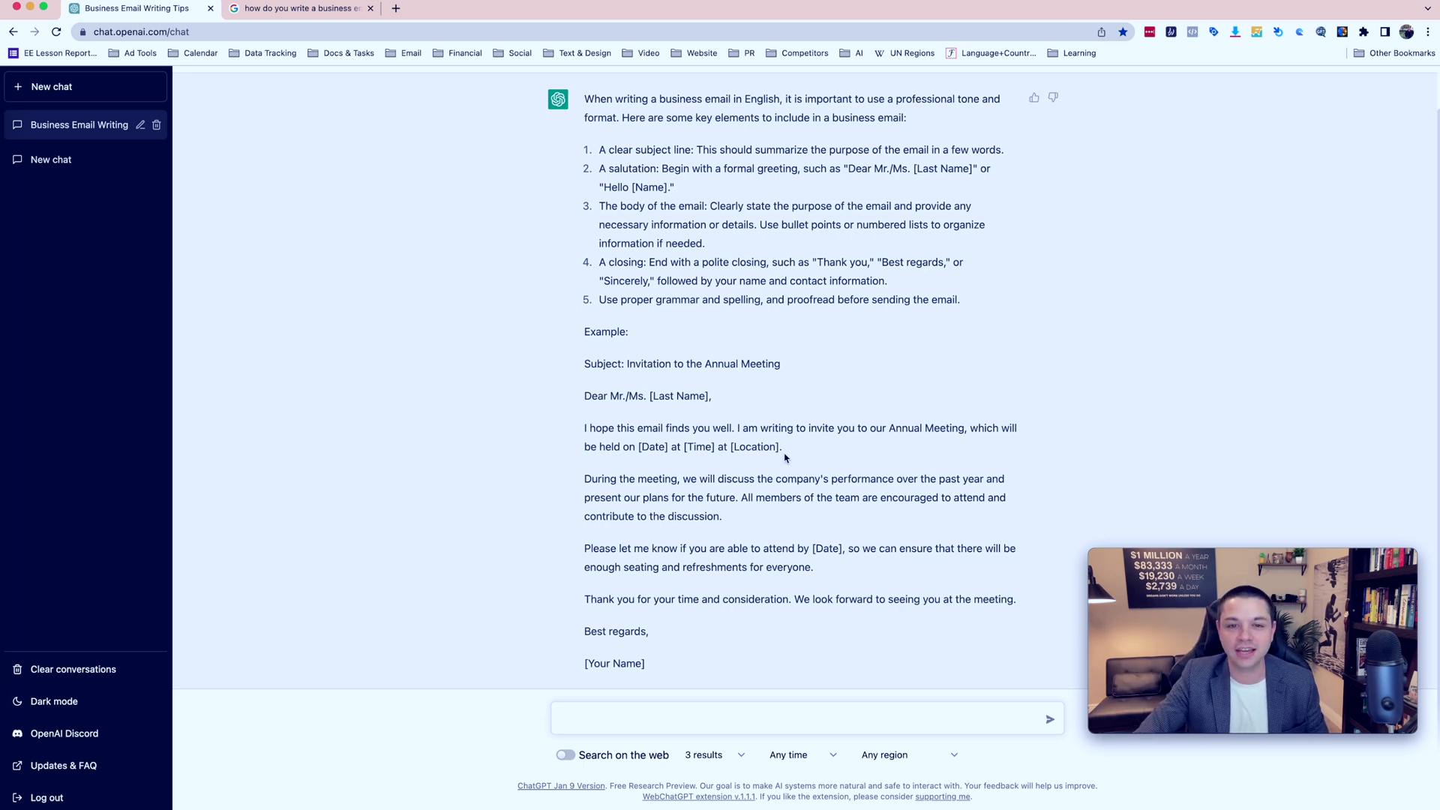
left_click_drag(655, 395, 716, 396)
left_click(741, 400)
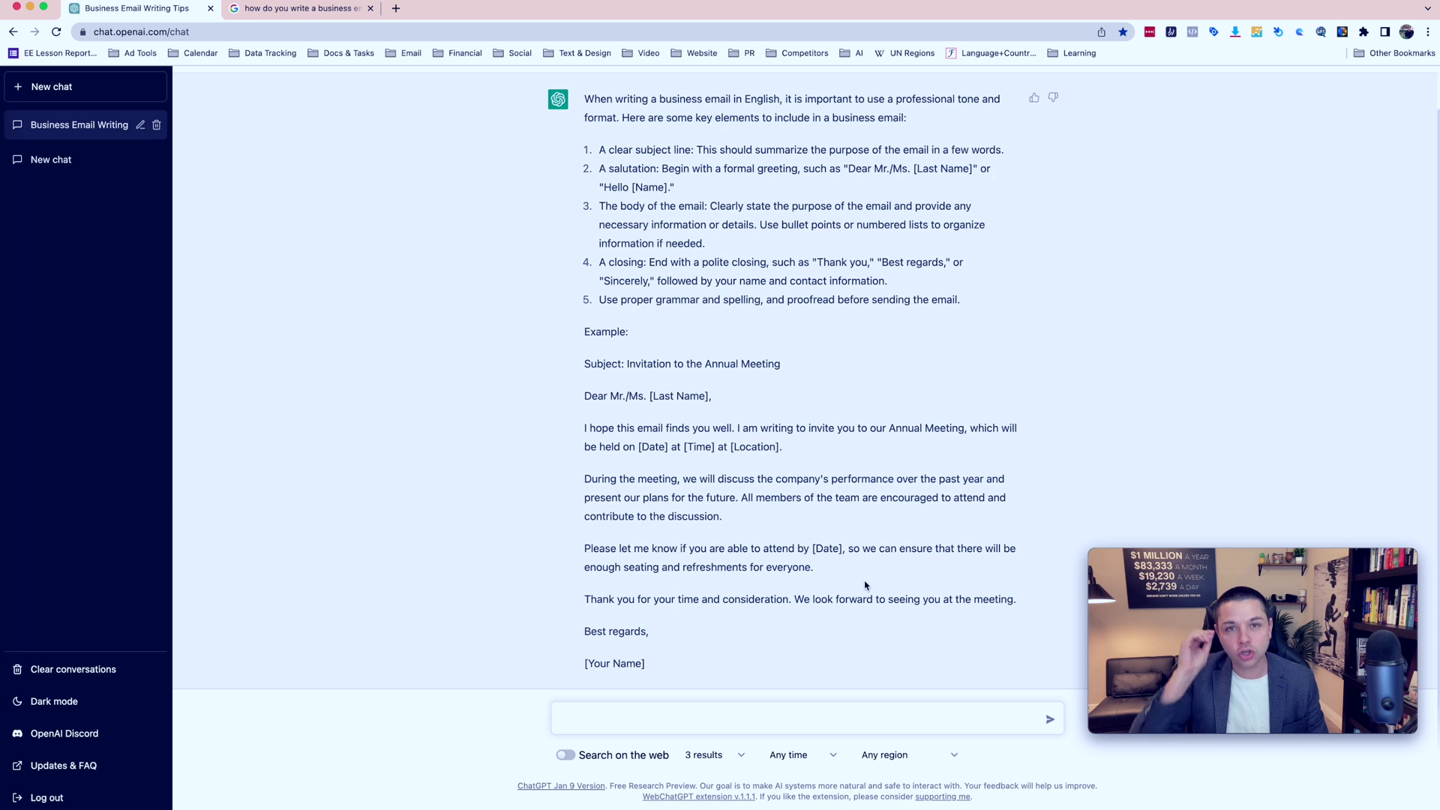
left_click(795, 720)
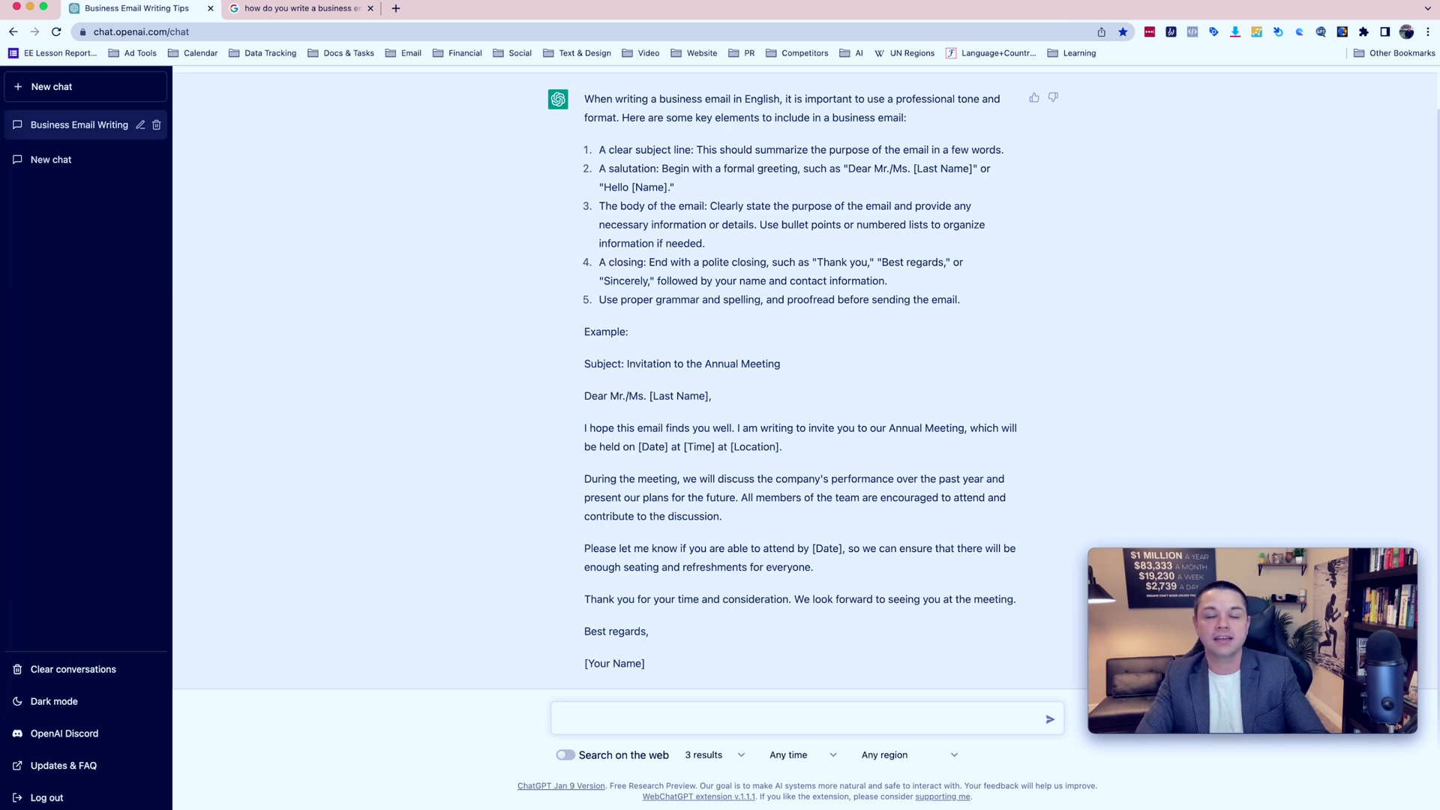
- Request an example business email asking a contact when he is available for a Zoom call
type("xample bus")
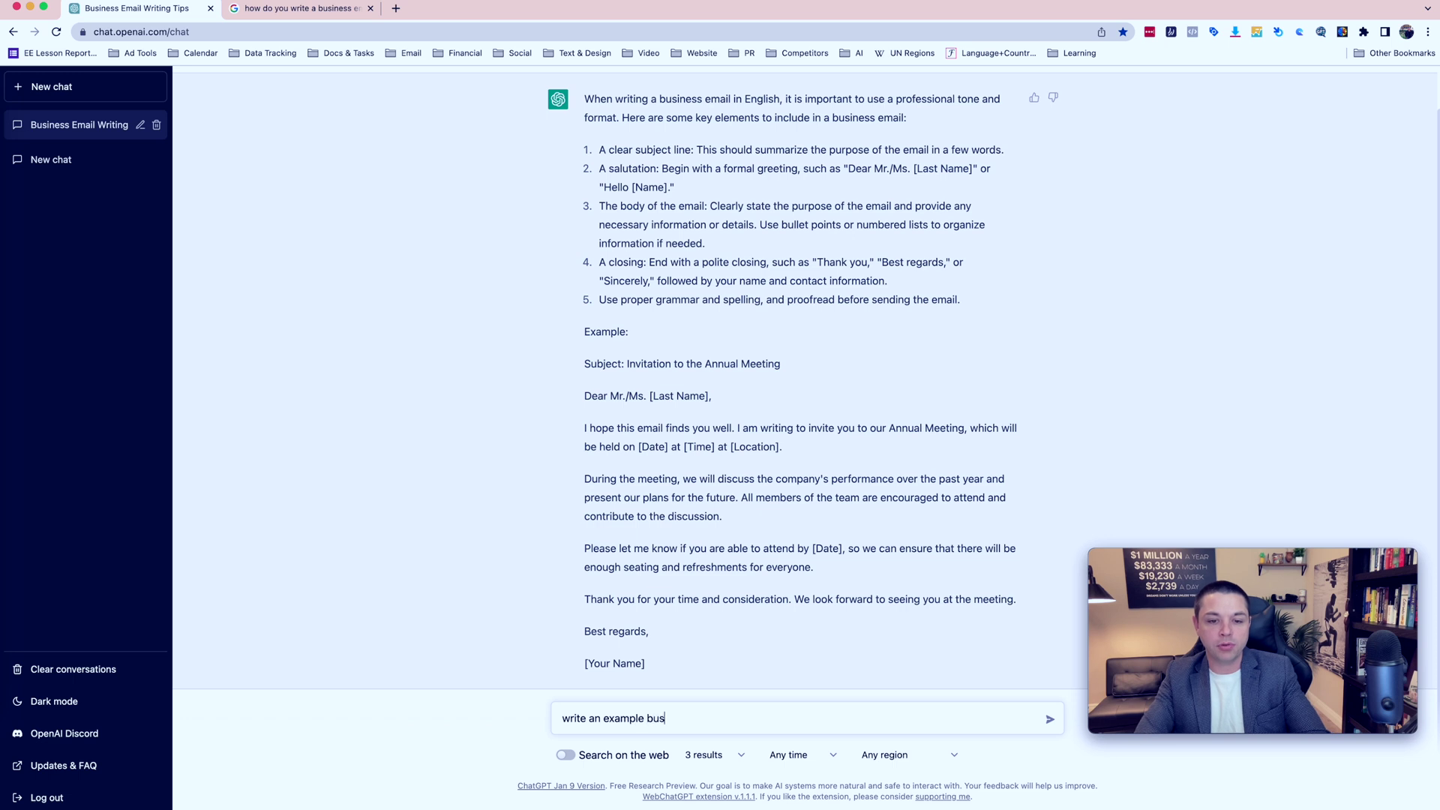
type("iness email asking")
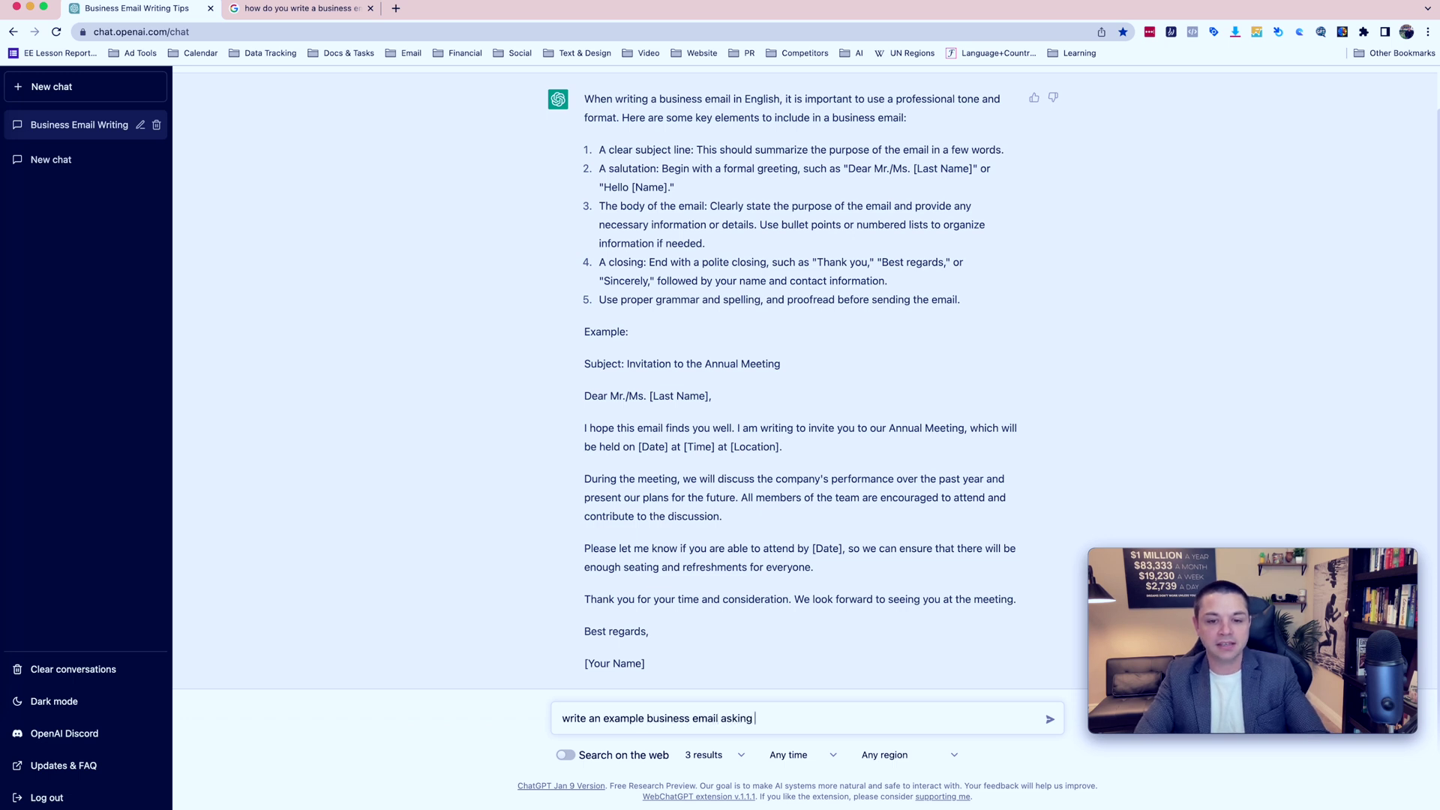
type(" Mr. Smith when")
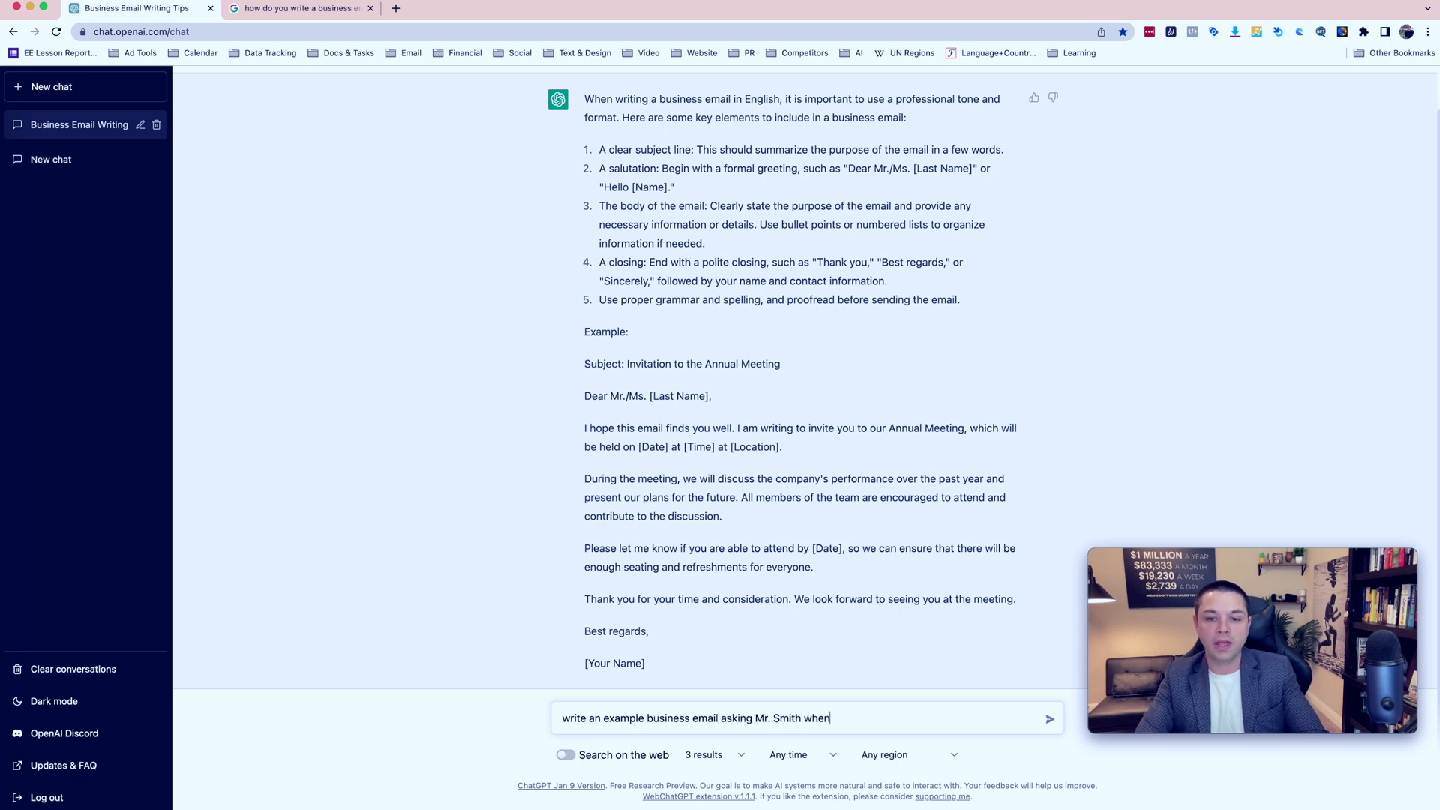
type(" he is avail")
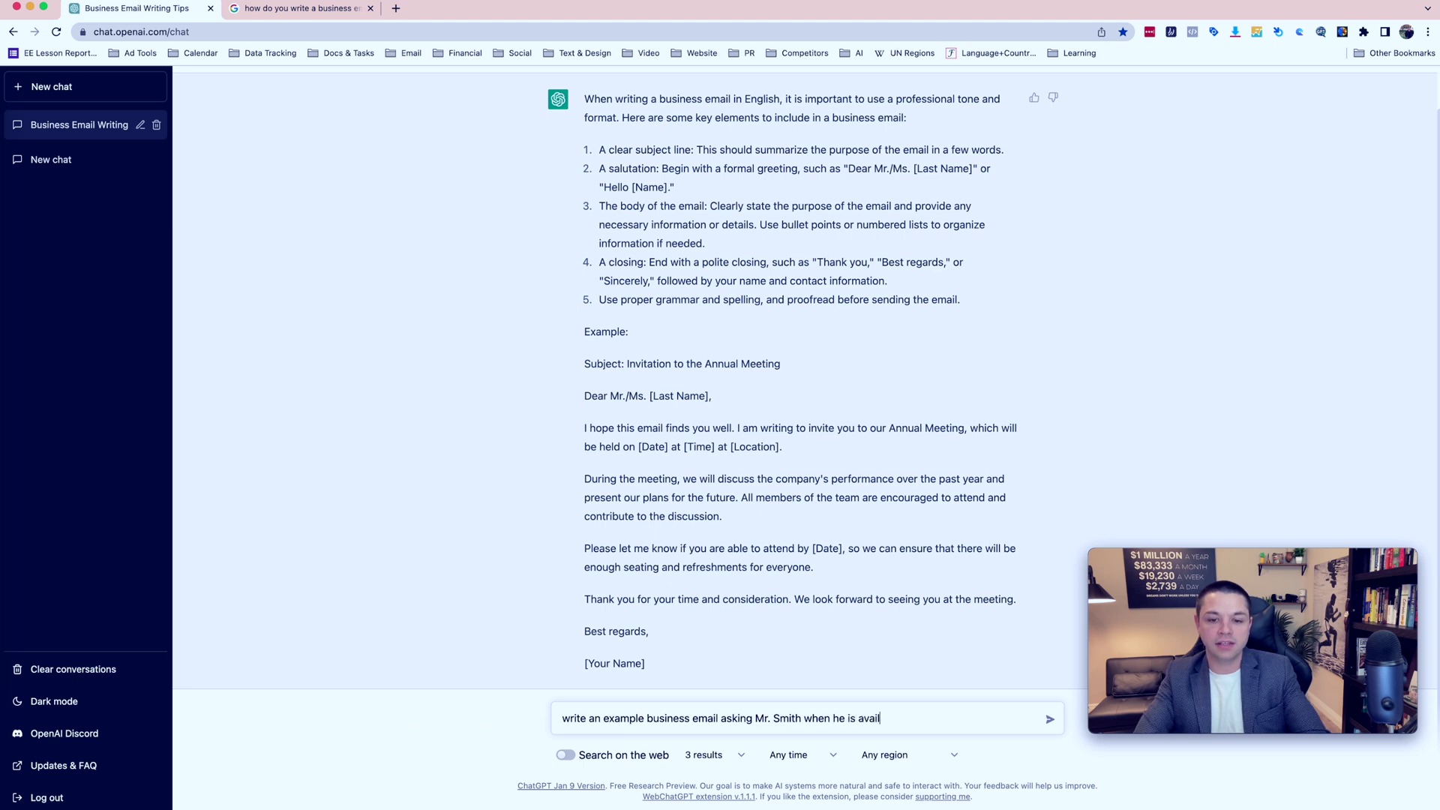
type("able for a Zoom call")
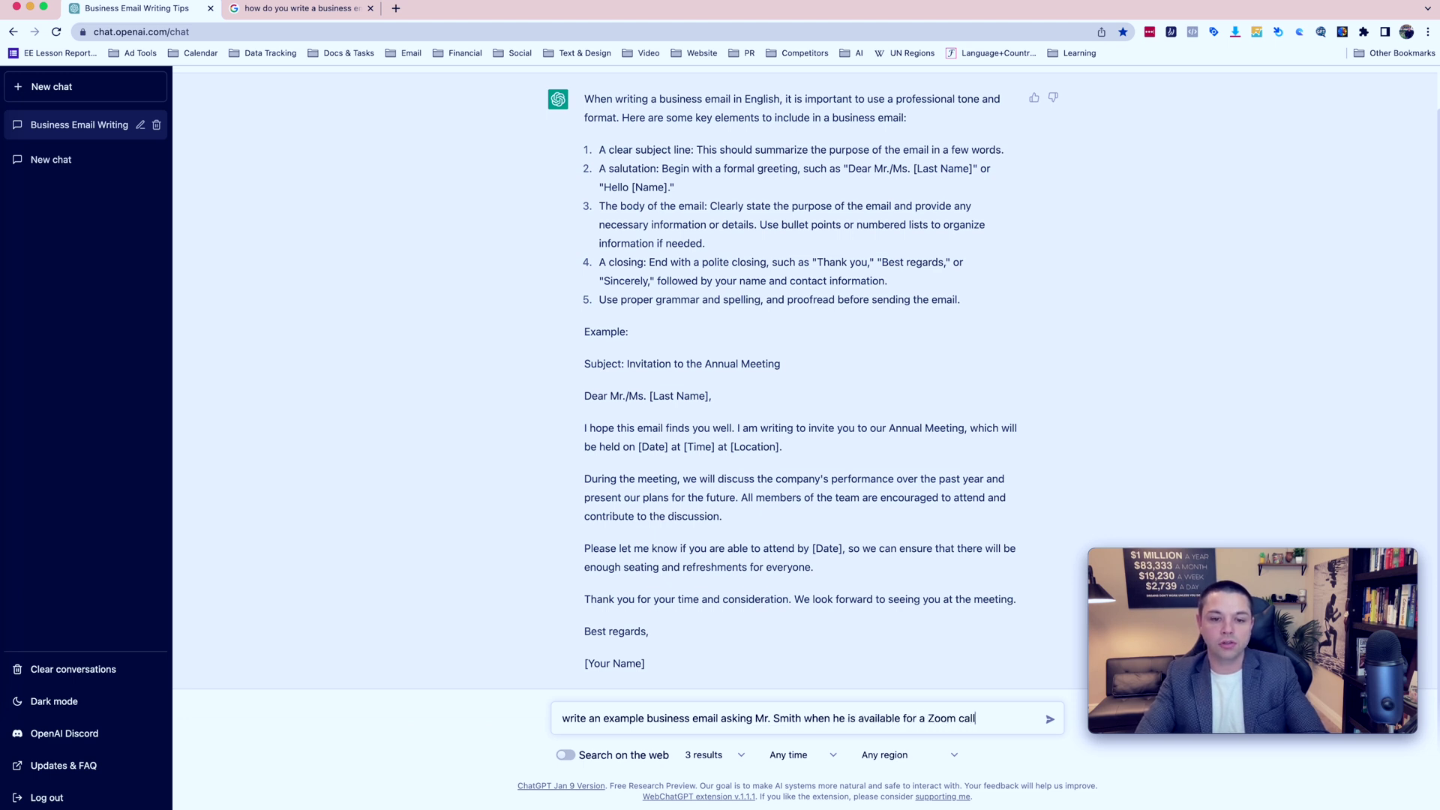
key("Return")
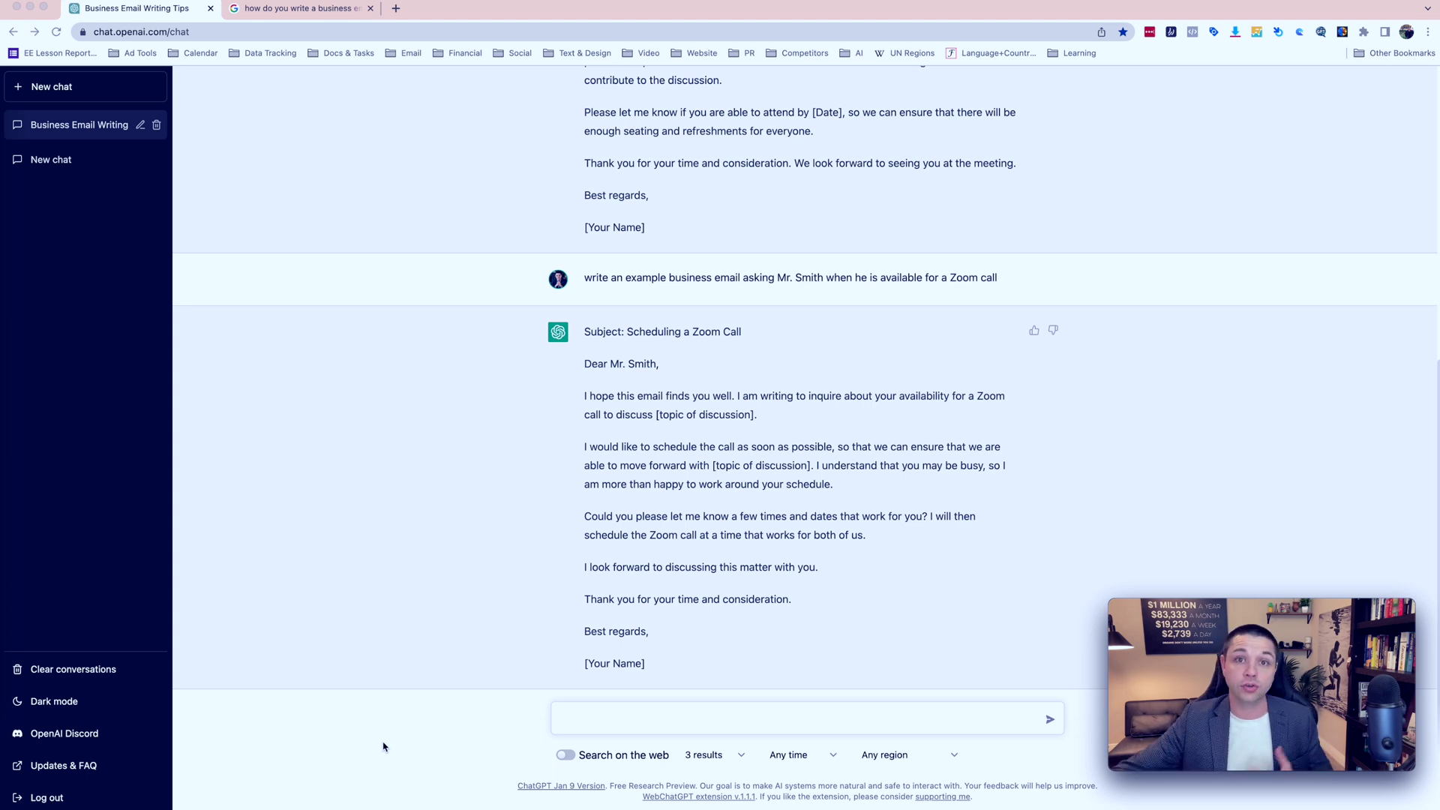
- In a new chat, ask ChatGPT to 'write an essay about global warming'
left_click(57, 91)
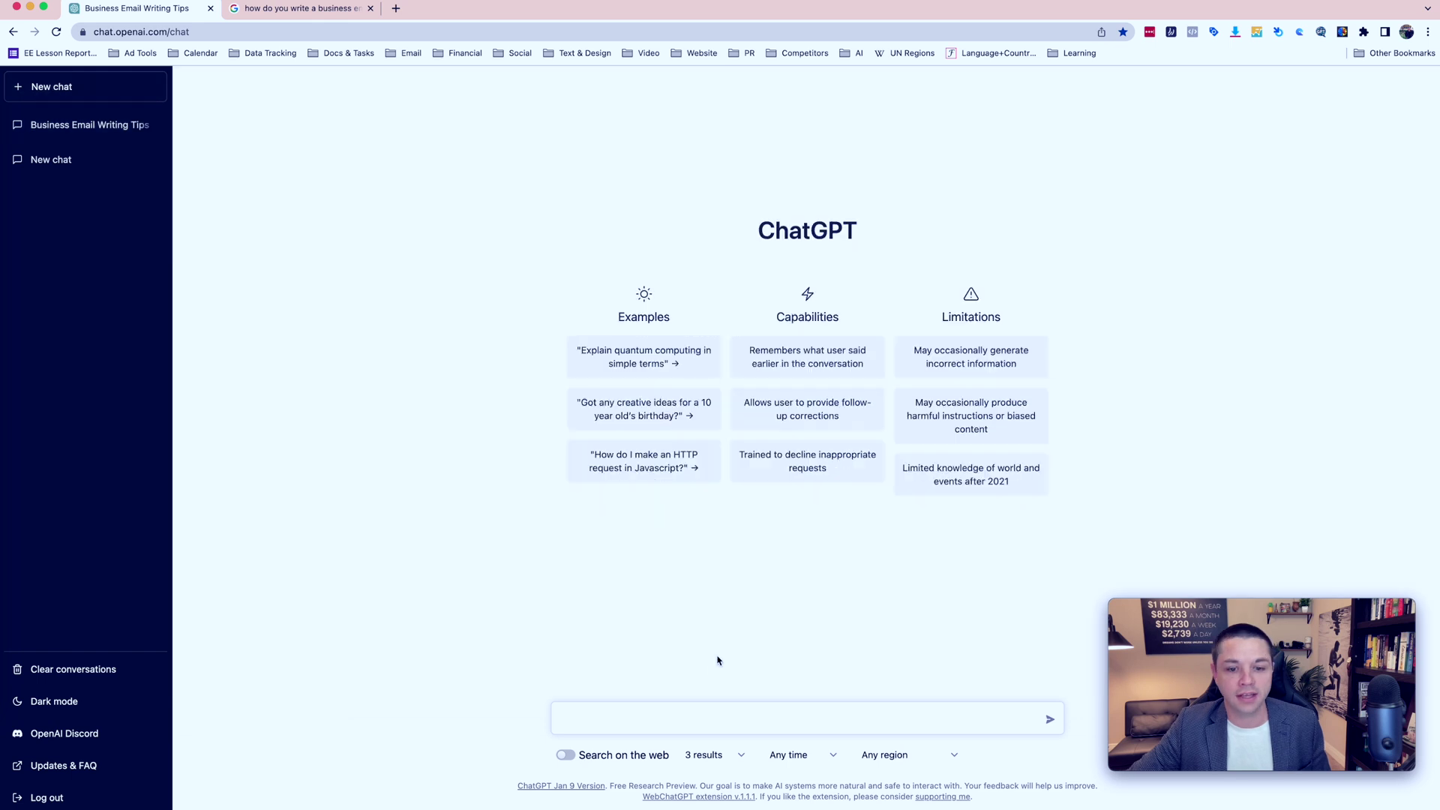
left_click(733, 721)
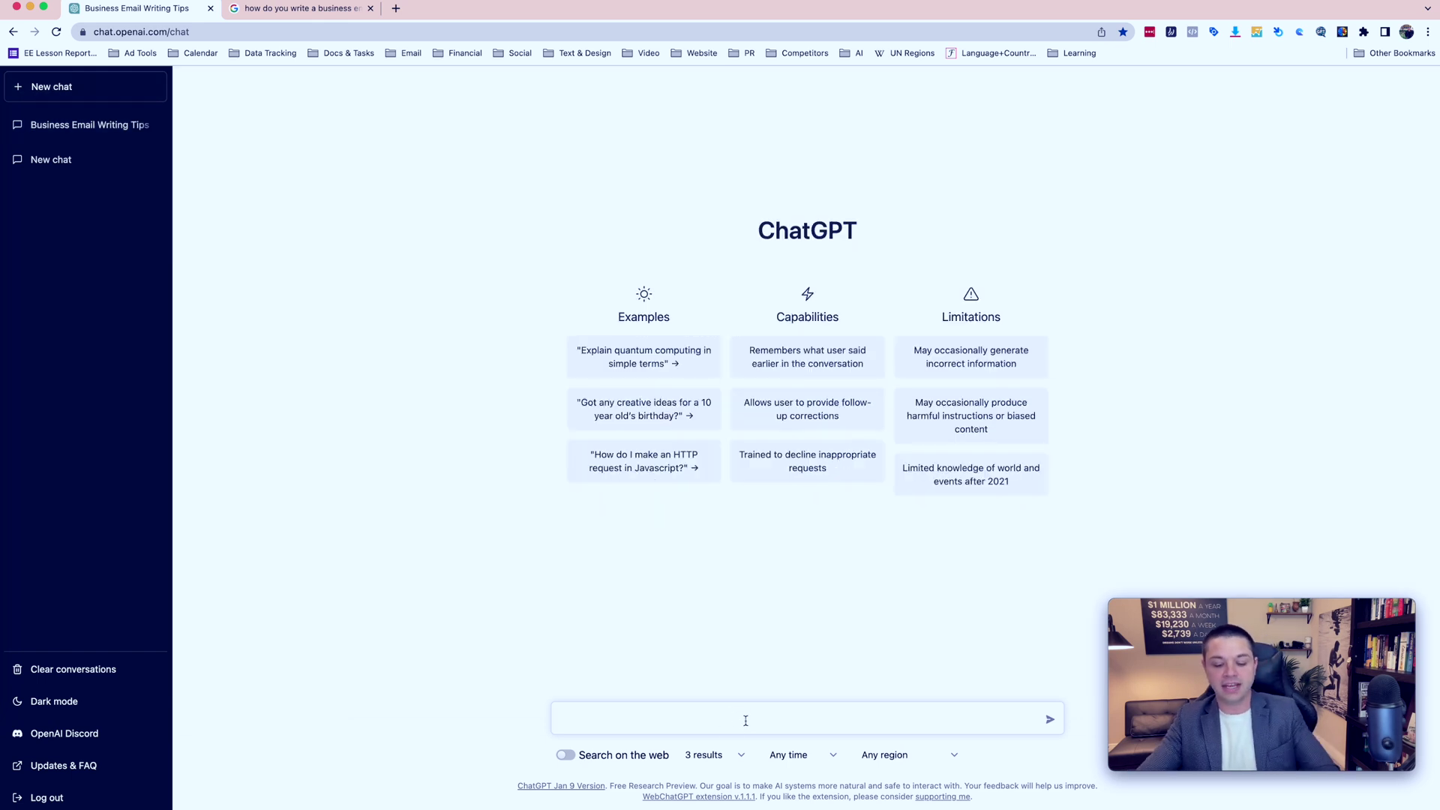
type("write an essay about global w")
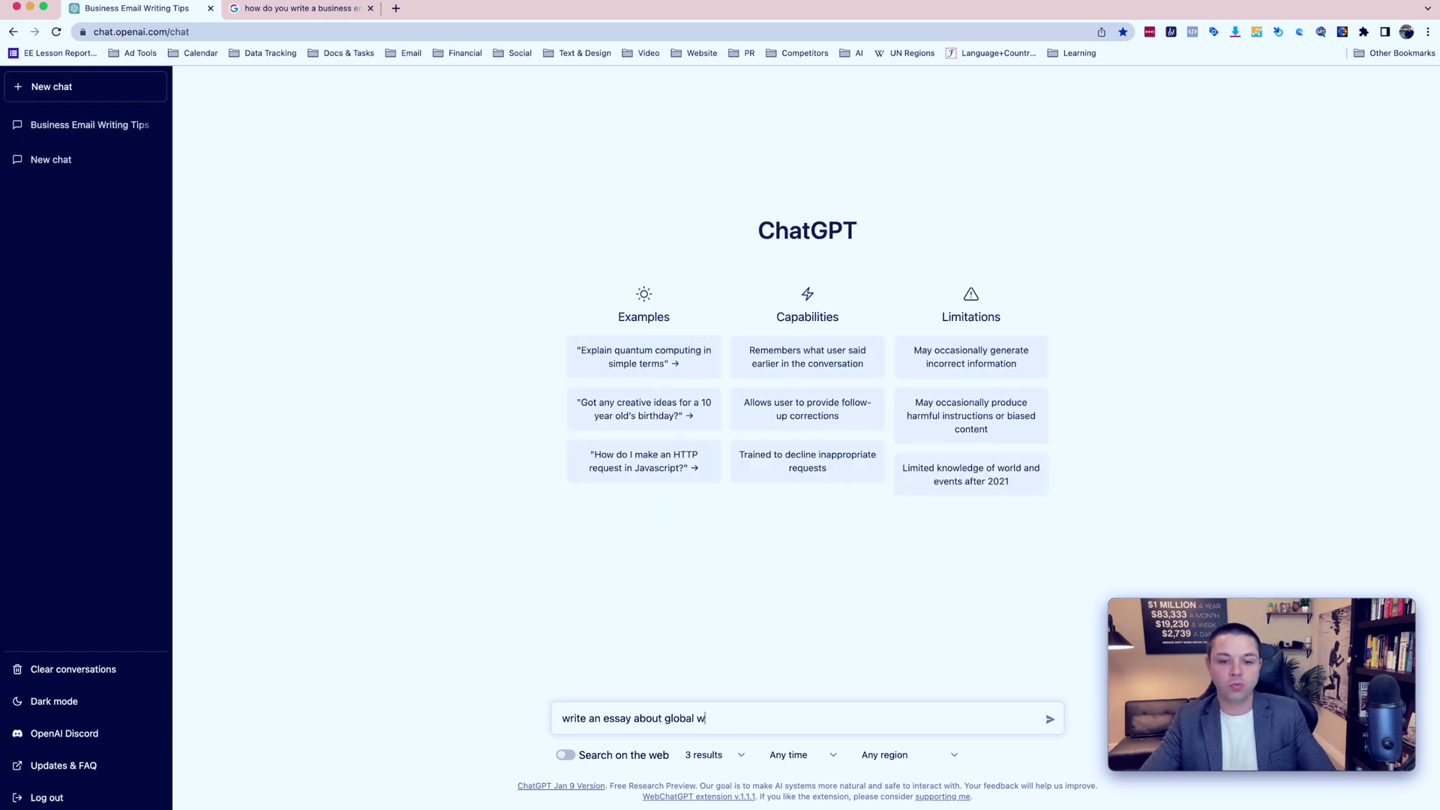
type("arming")
key("Return")
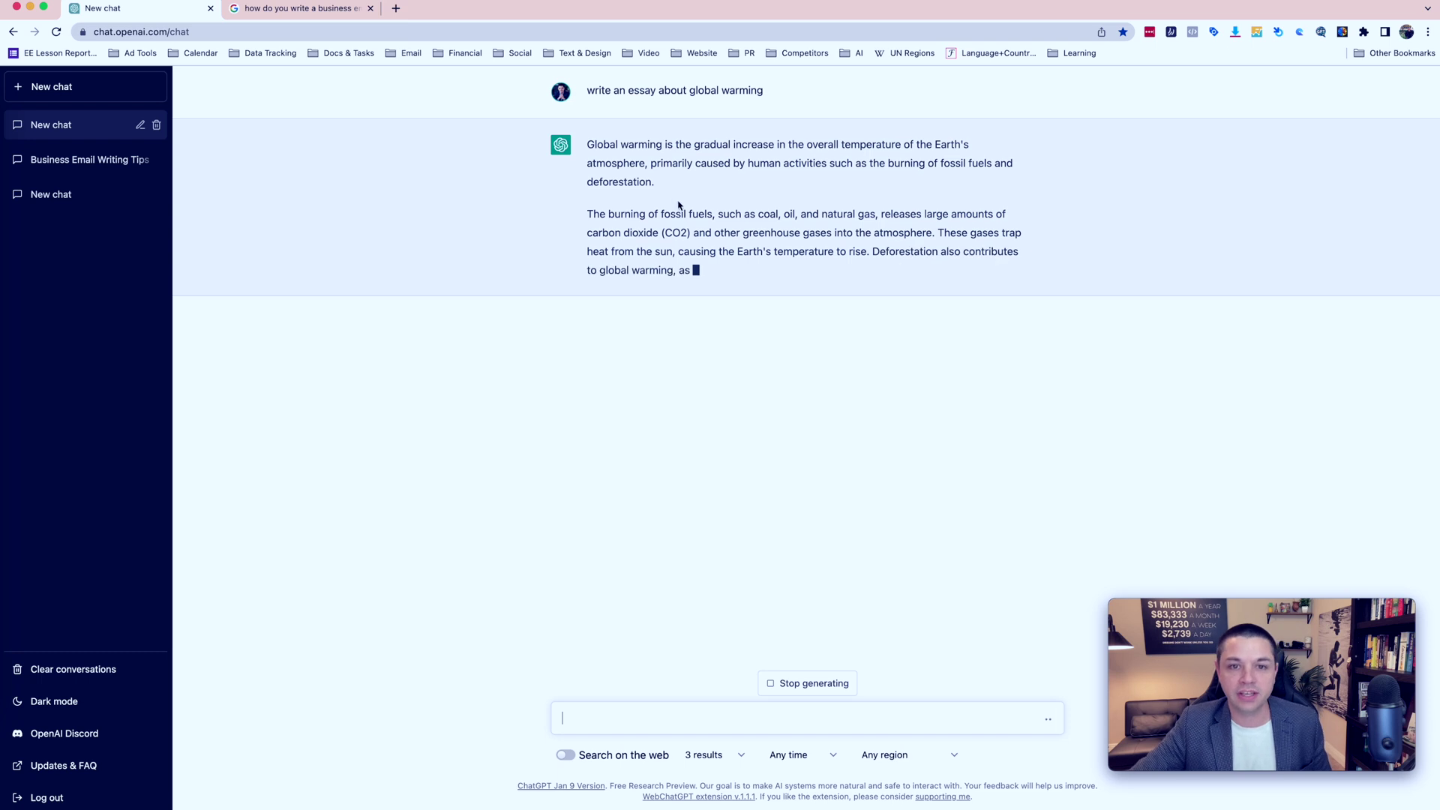
left_click_drag(655, 184, 585, 148)
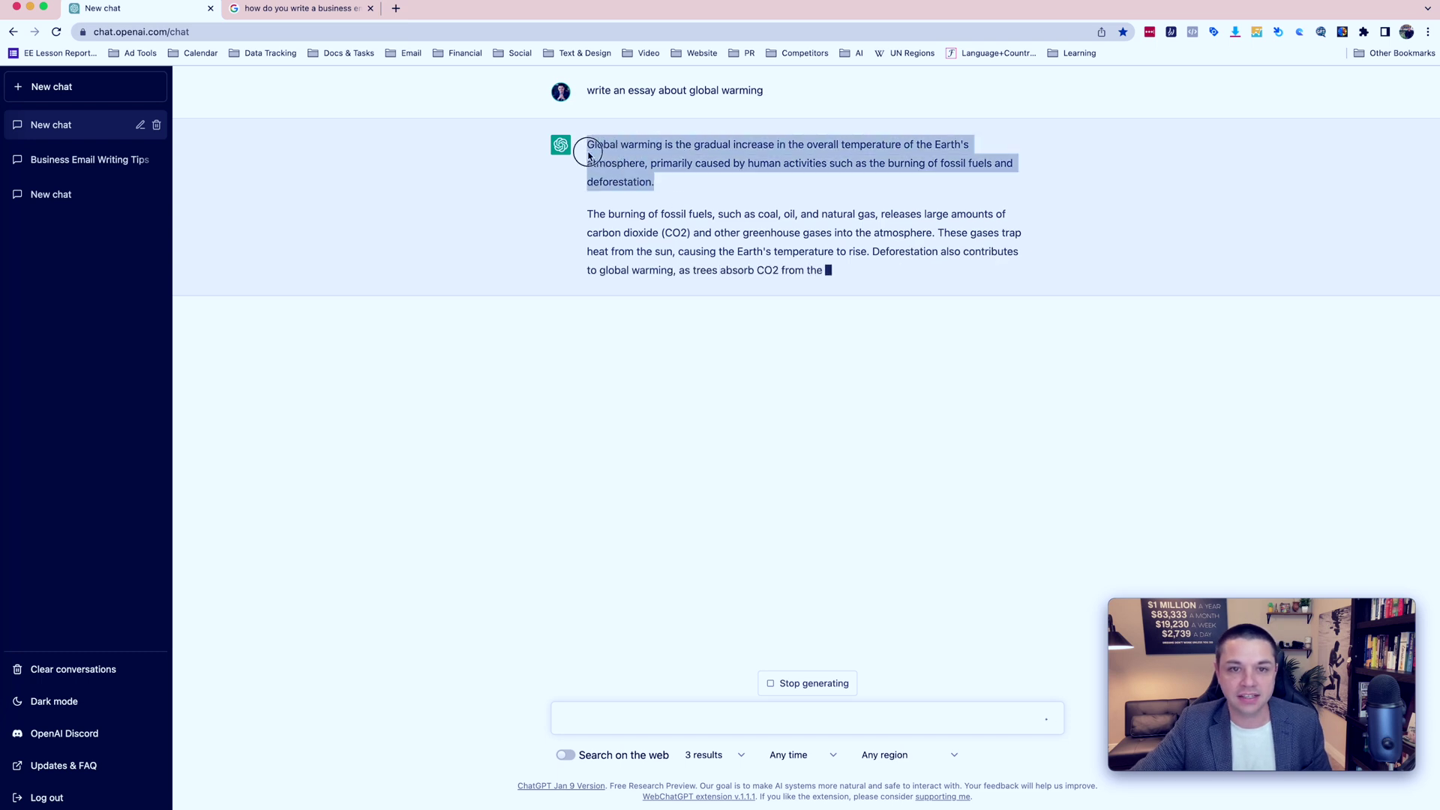
left_click(668, 185)
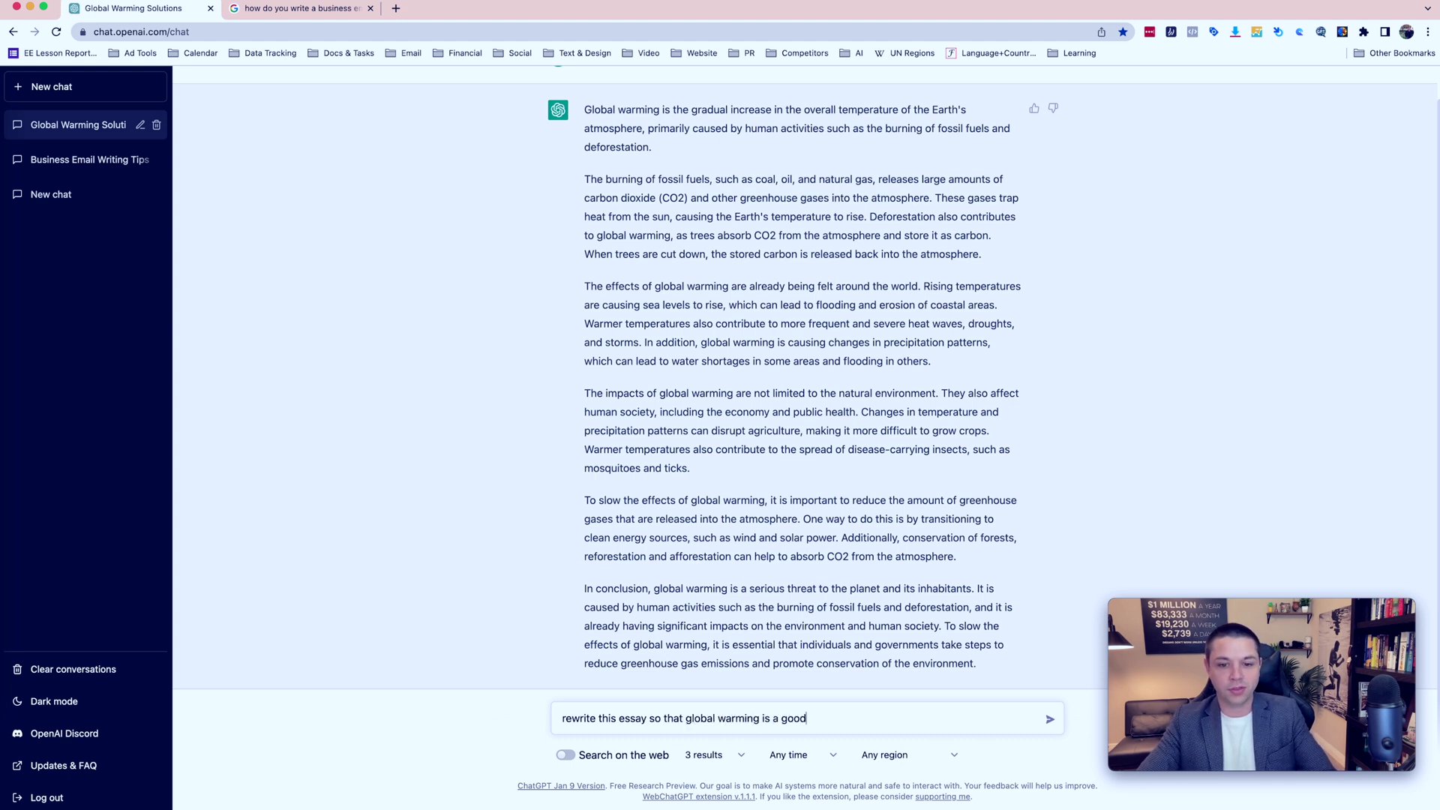
- Have the essay rewritten as 'not a bad thing', then summarized in one paragraph
type(", not a bad thing")
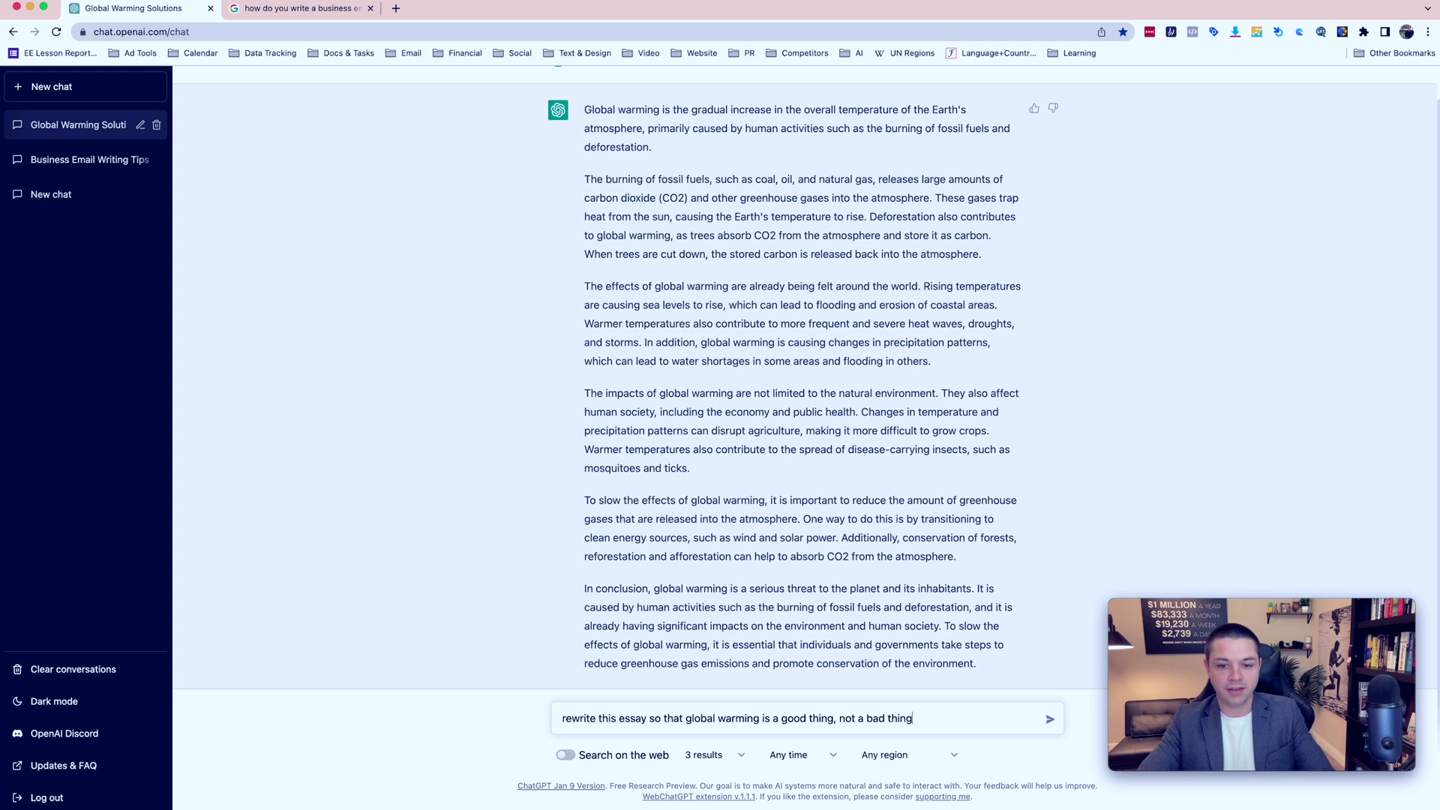
key("Return")
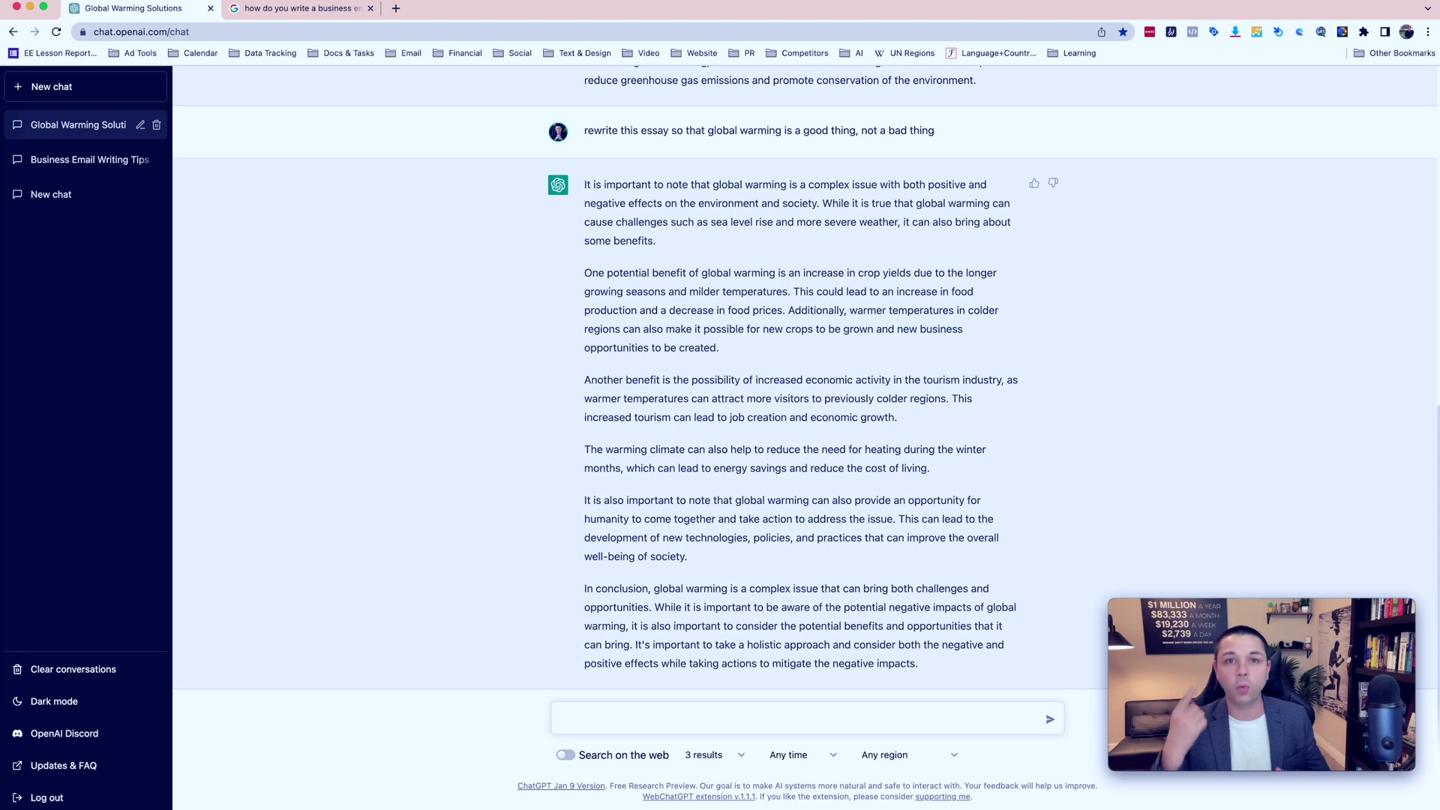
type("summarize this essay in one p")
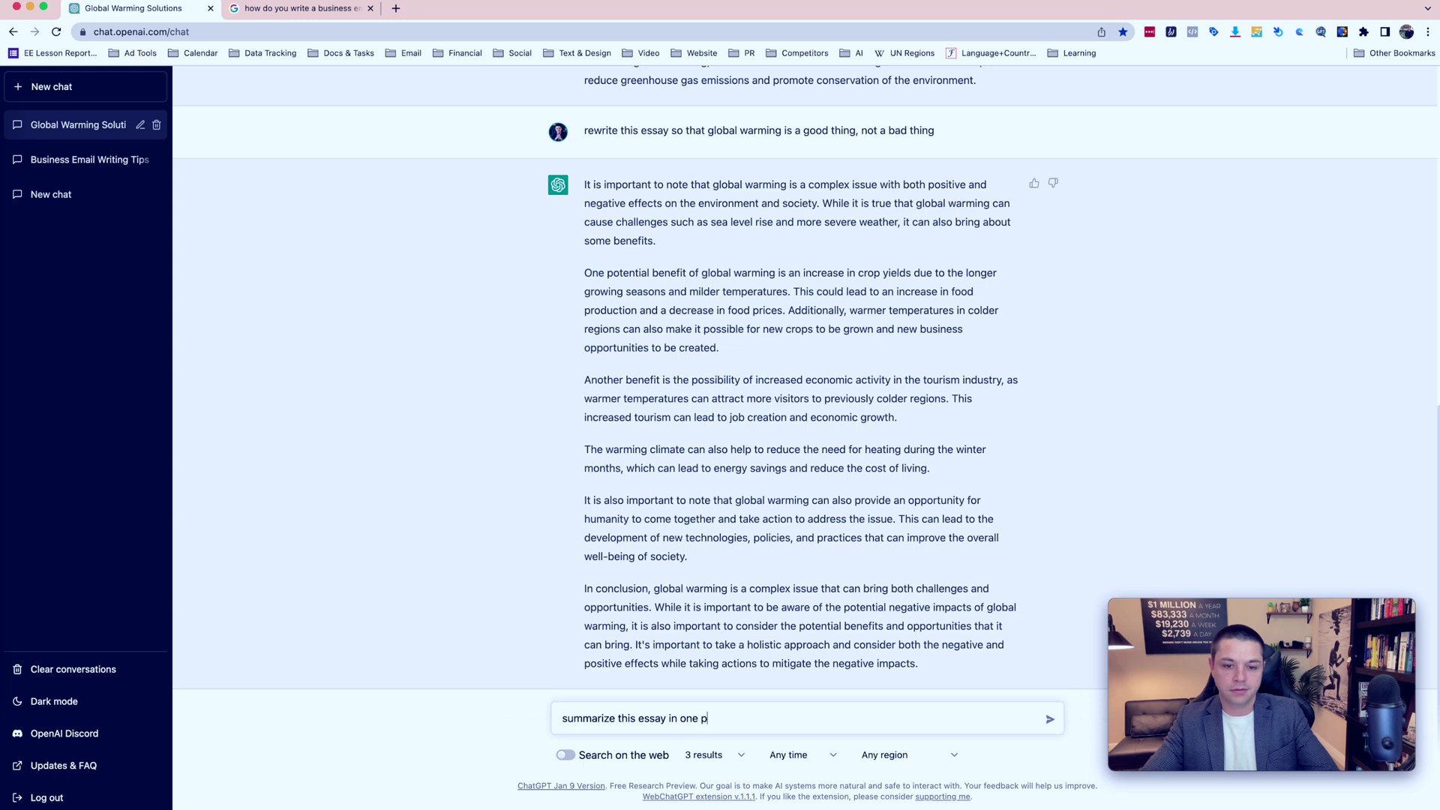
type("aragraph")
key("Return")
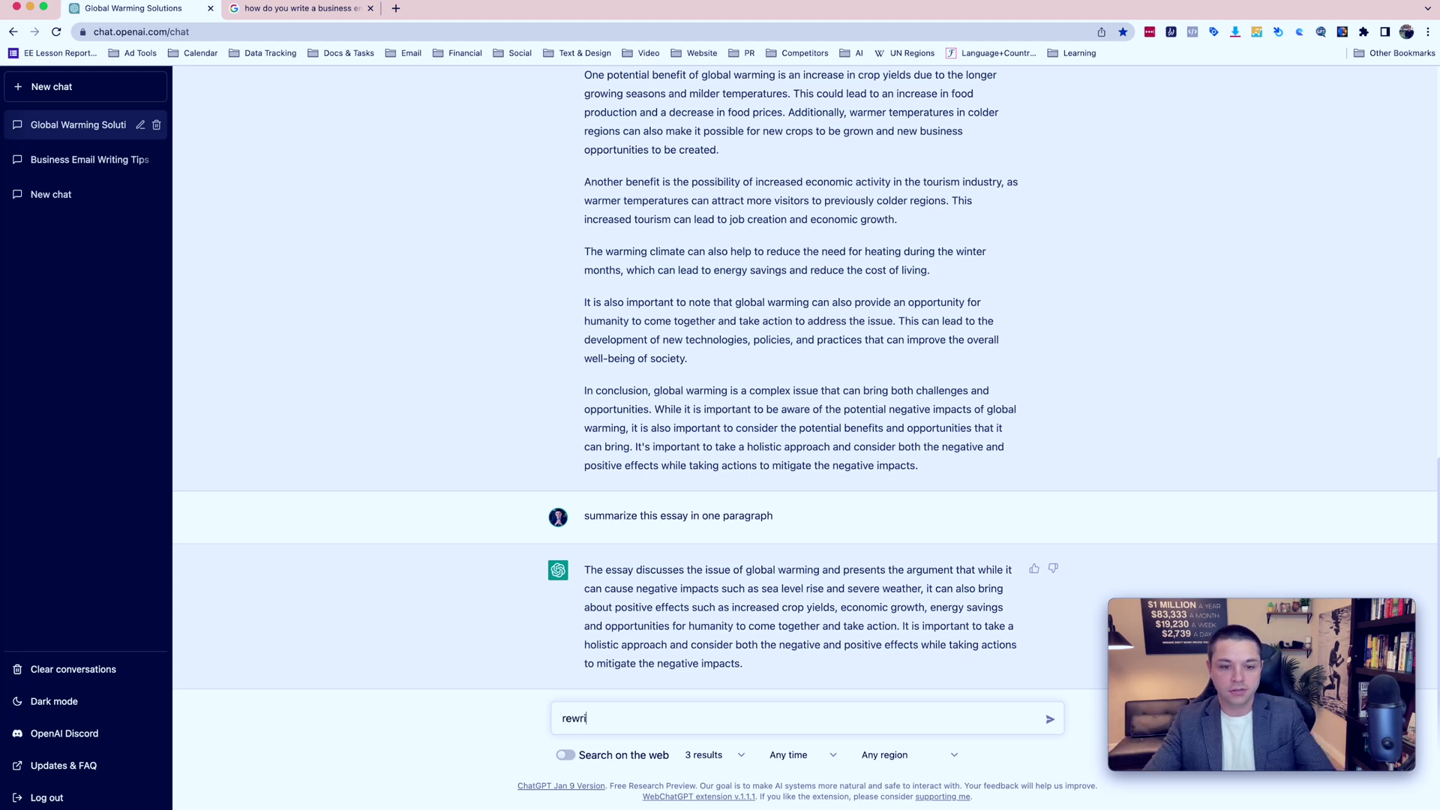
- Request the paragraph rewritten in Japanese, Ukrainian, Hindi and Arabic
type("graph")
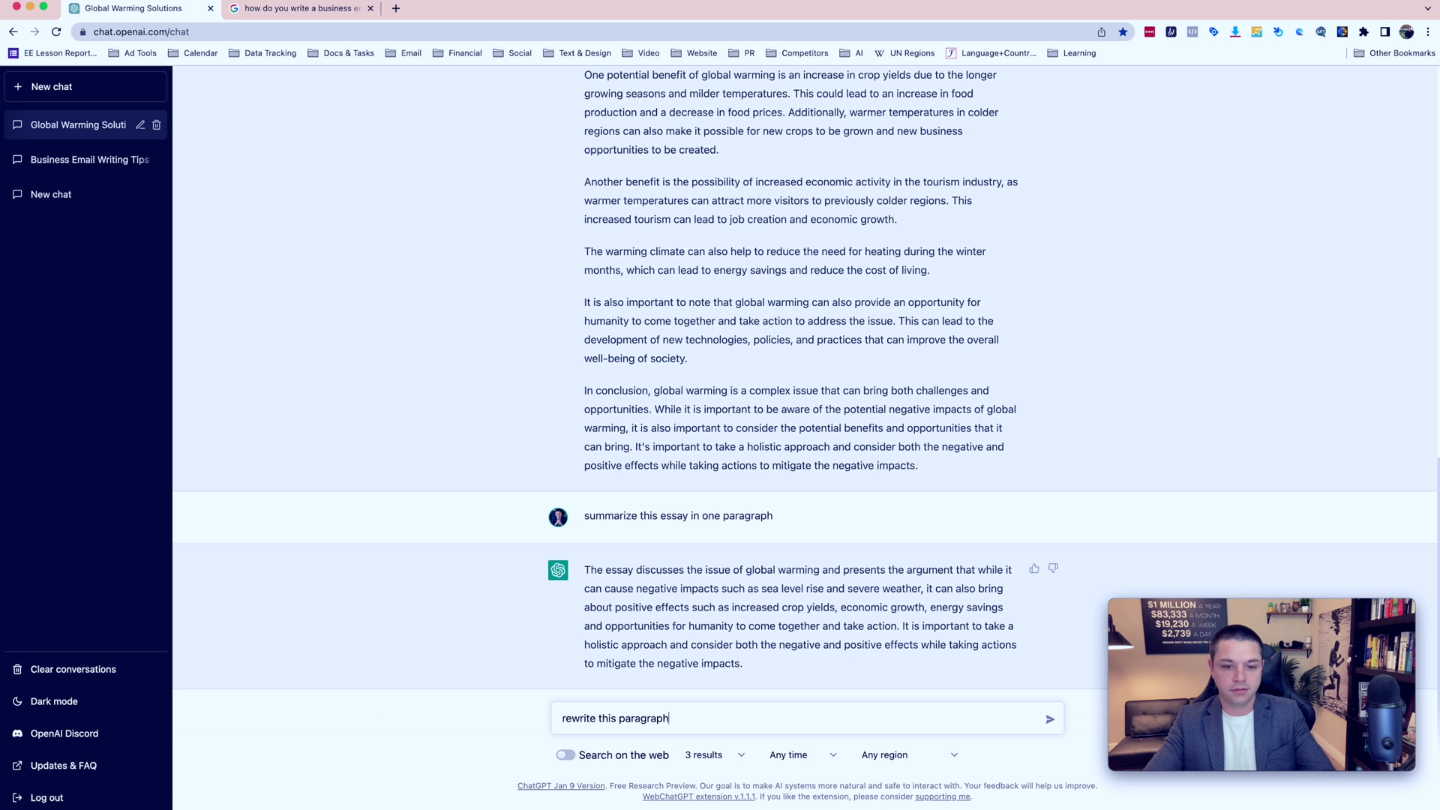
type(" in japanese")
key("Return")
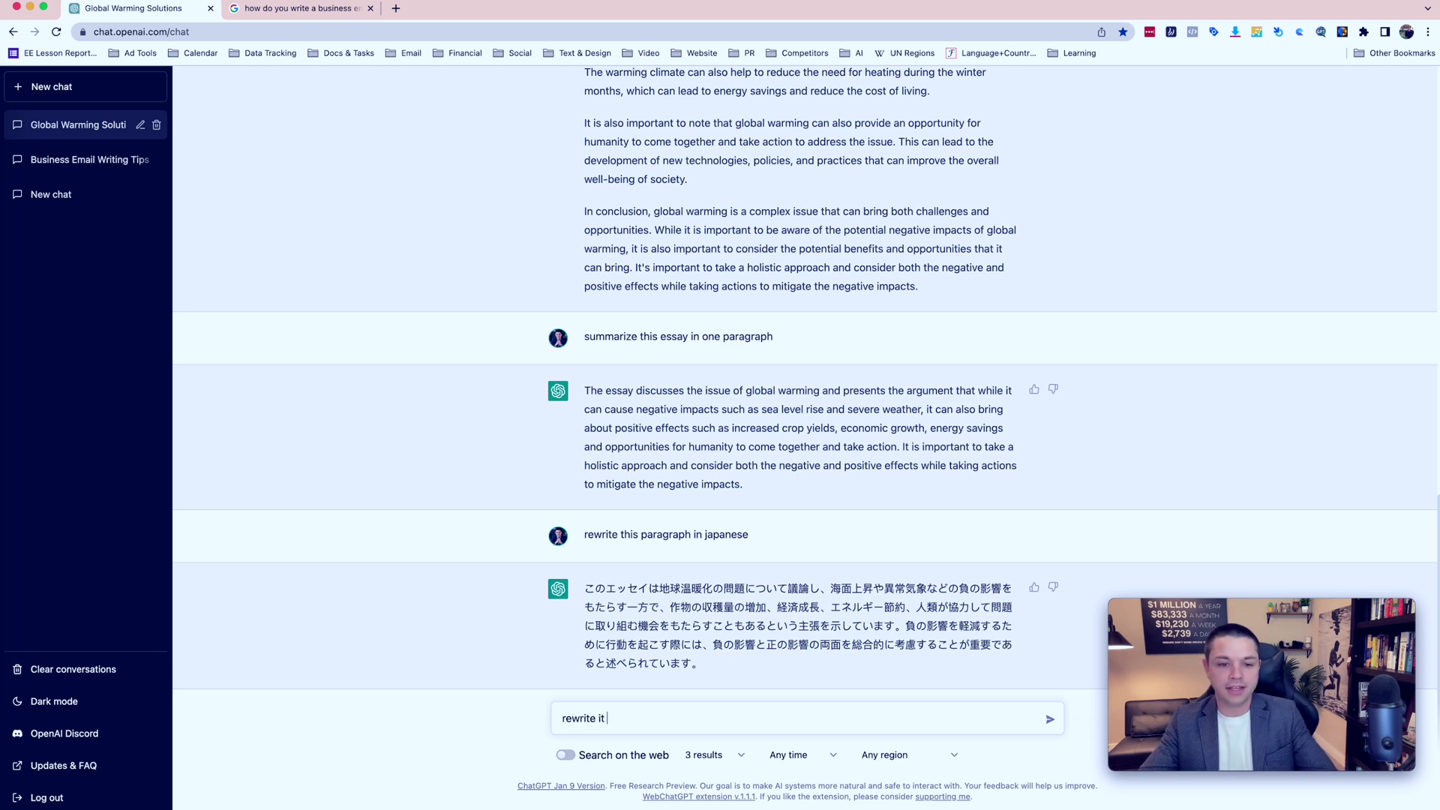
type("rewrite it in ukrainia")
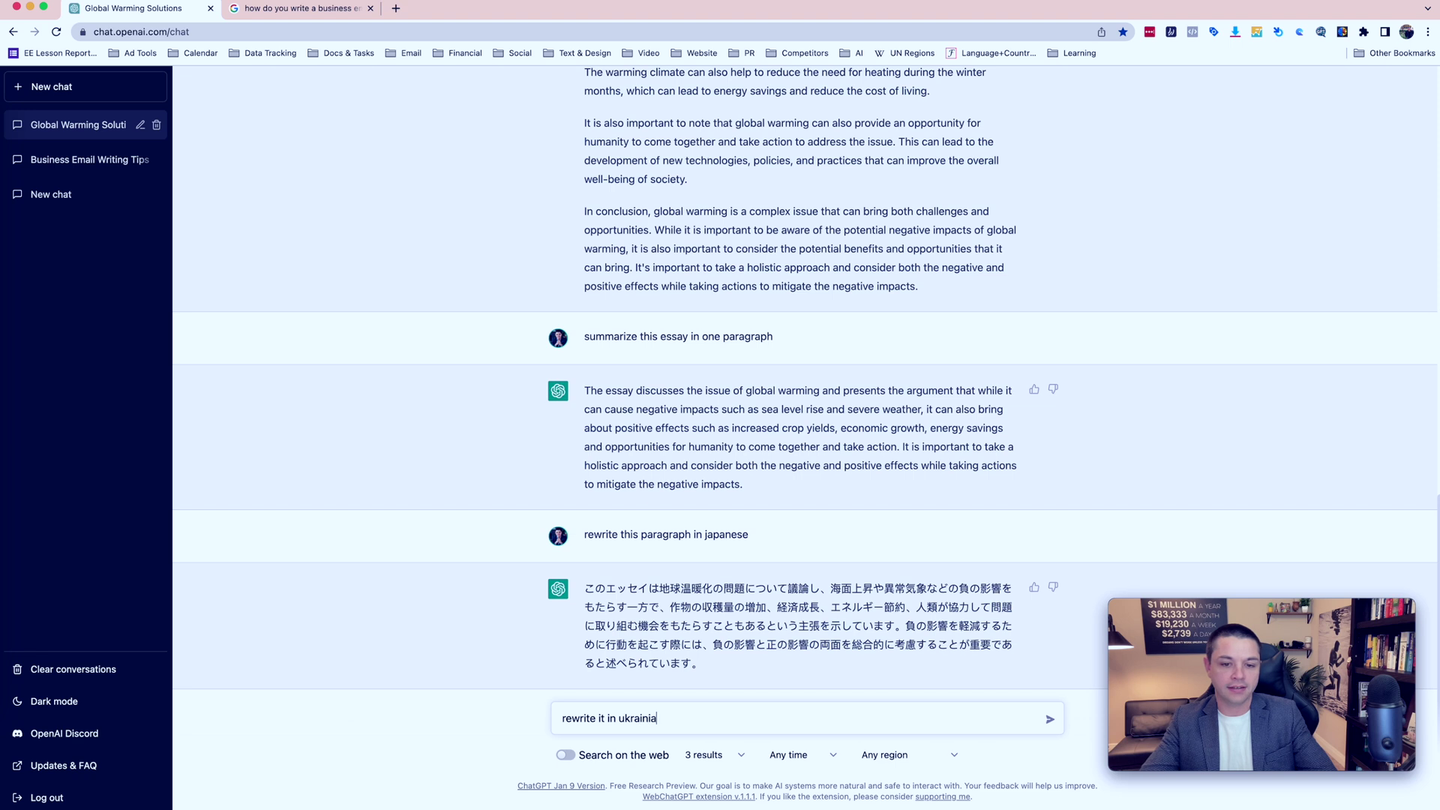
type("n")
key("Return")
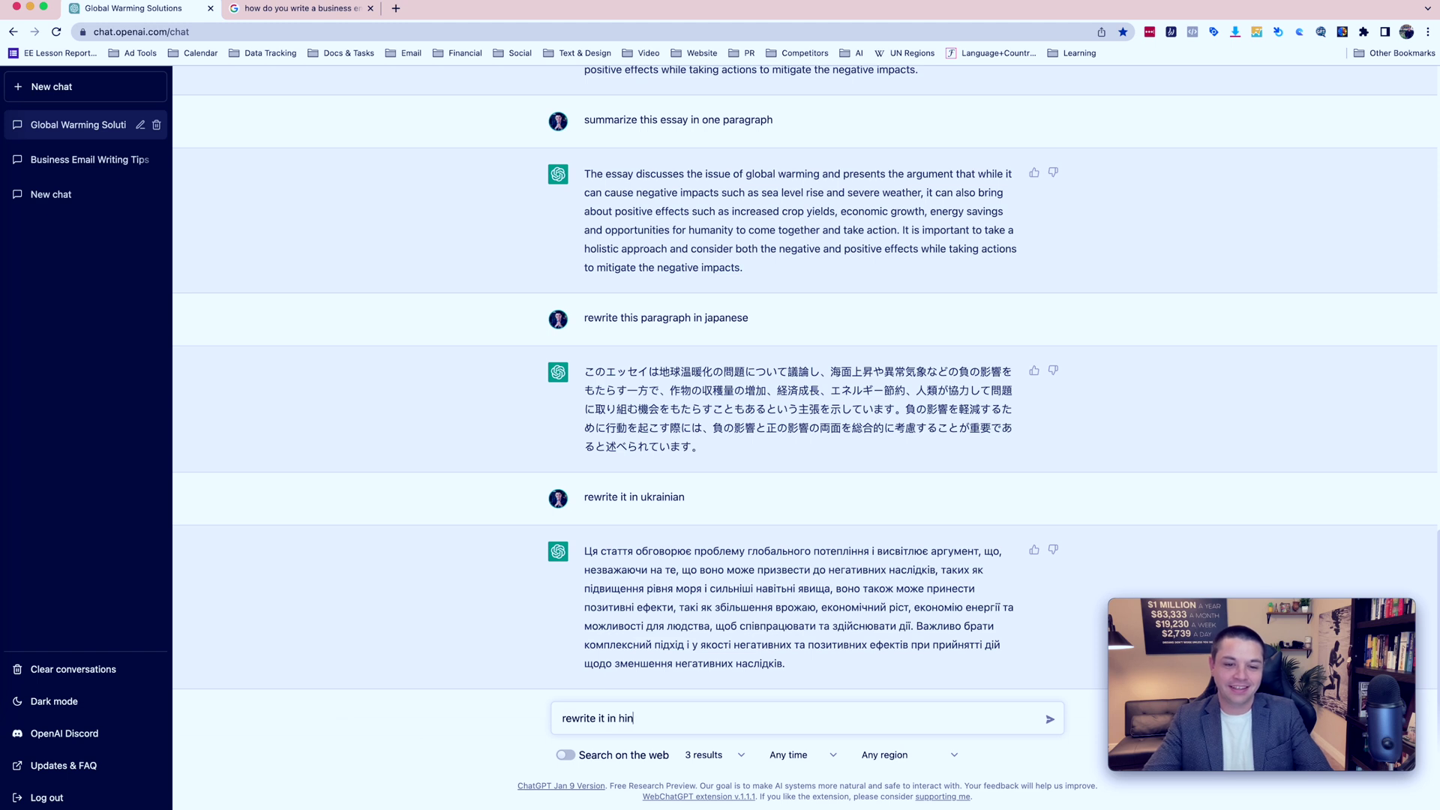
type("di")
key("Return")
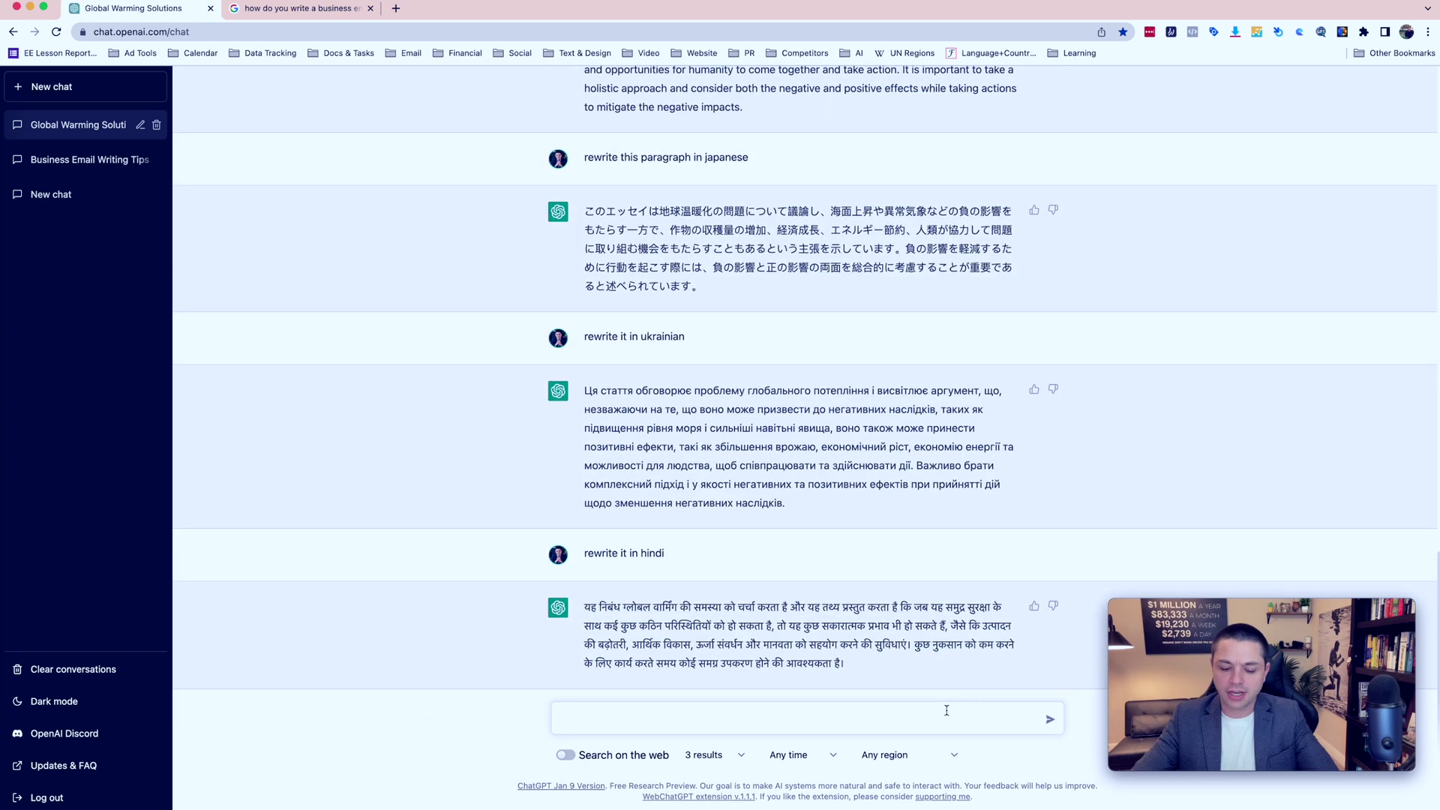
type("rewrite it in a")
type("rabic")
key("Return")
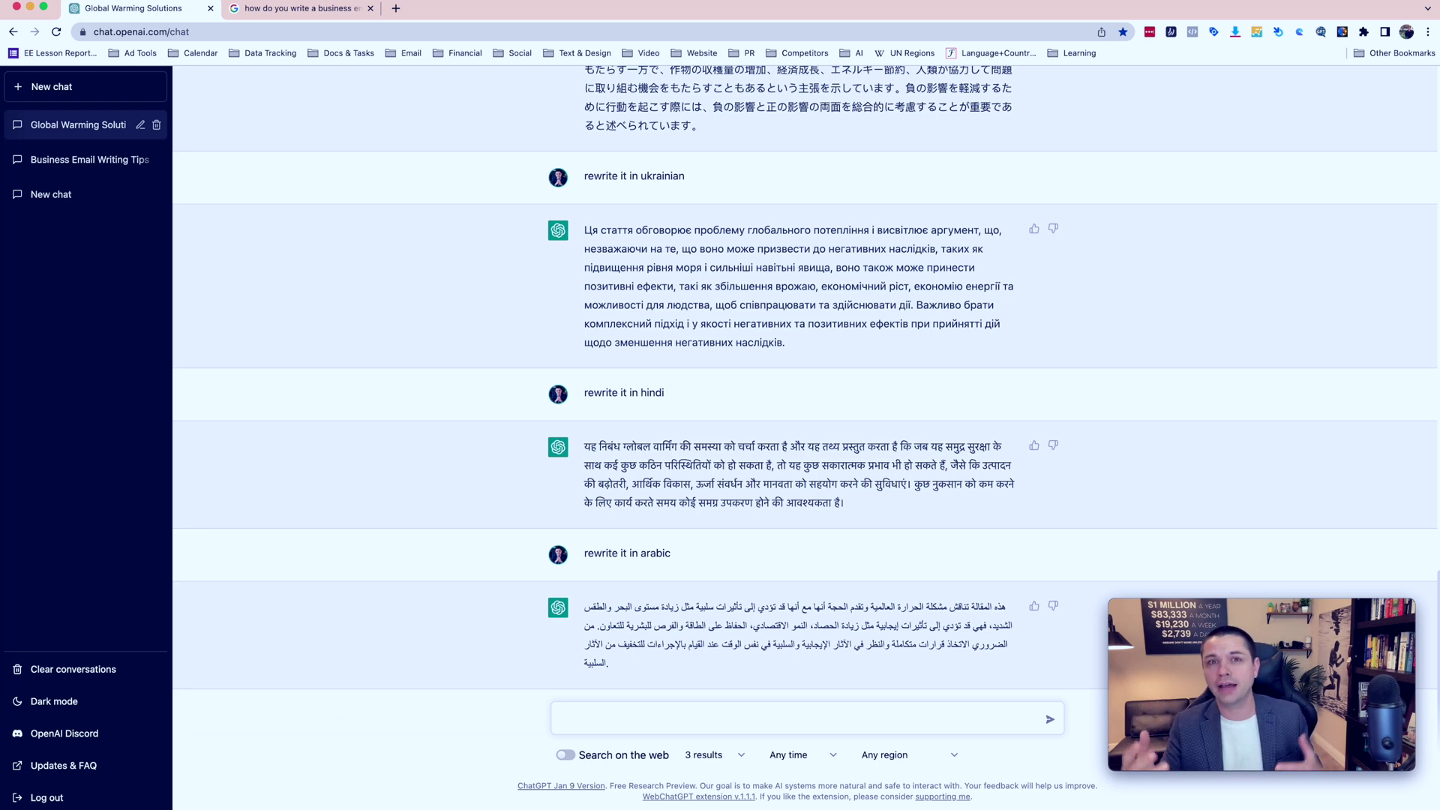
- Request 'write a poem about learning english as a second language', then type 'rewrite this poem and make it funny'
type("write a")
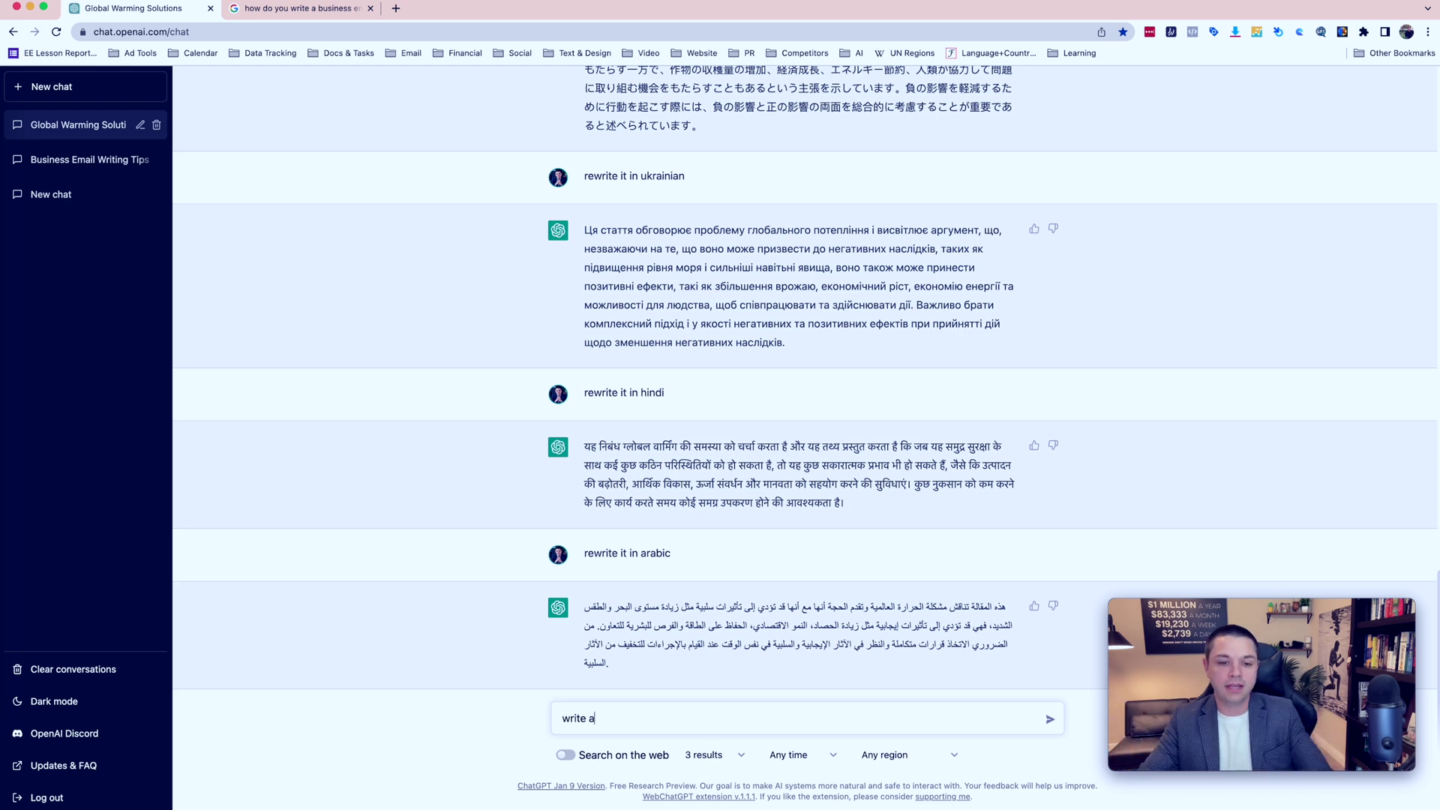
type(" poem about ")
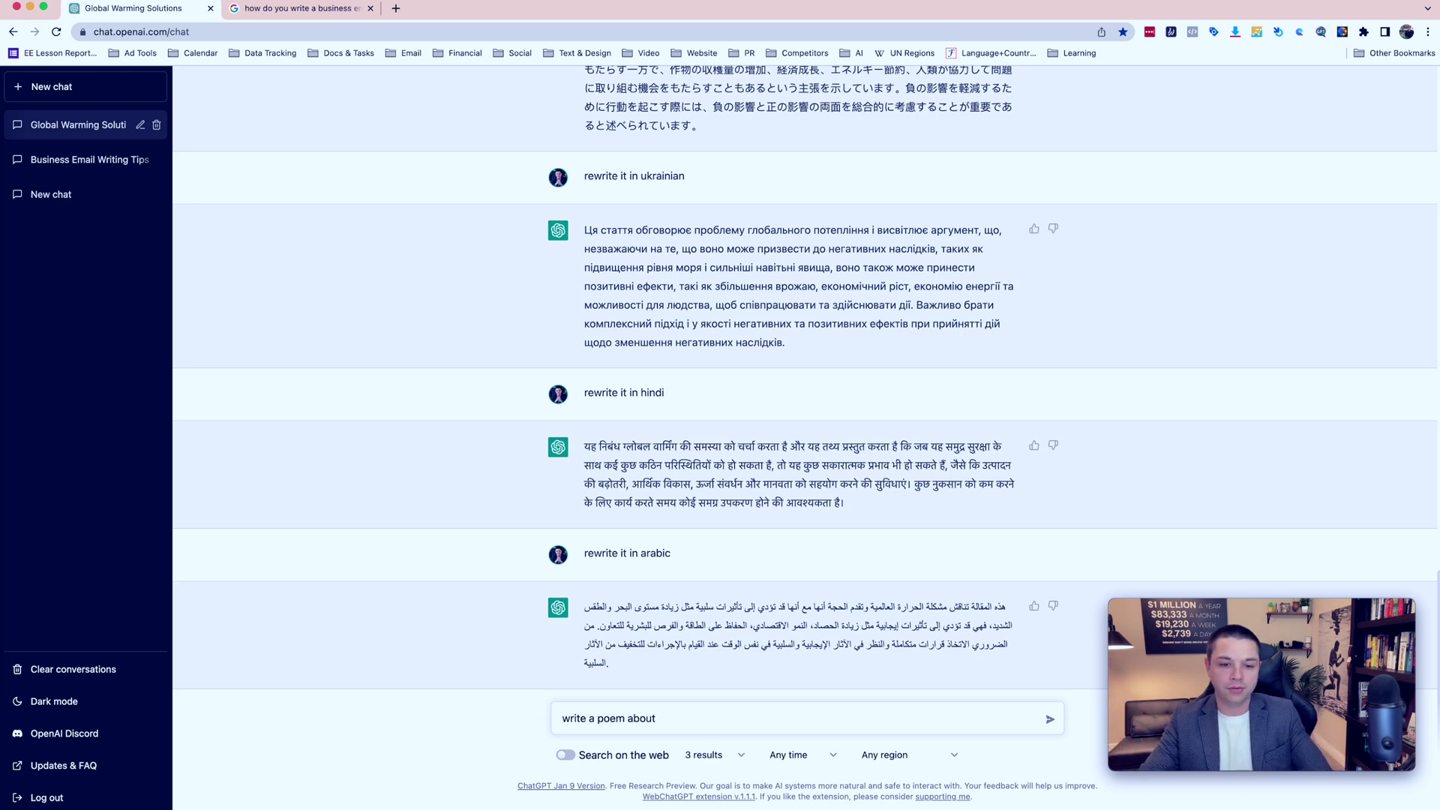
type("learning english as")
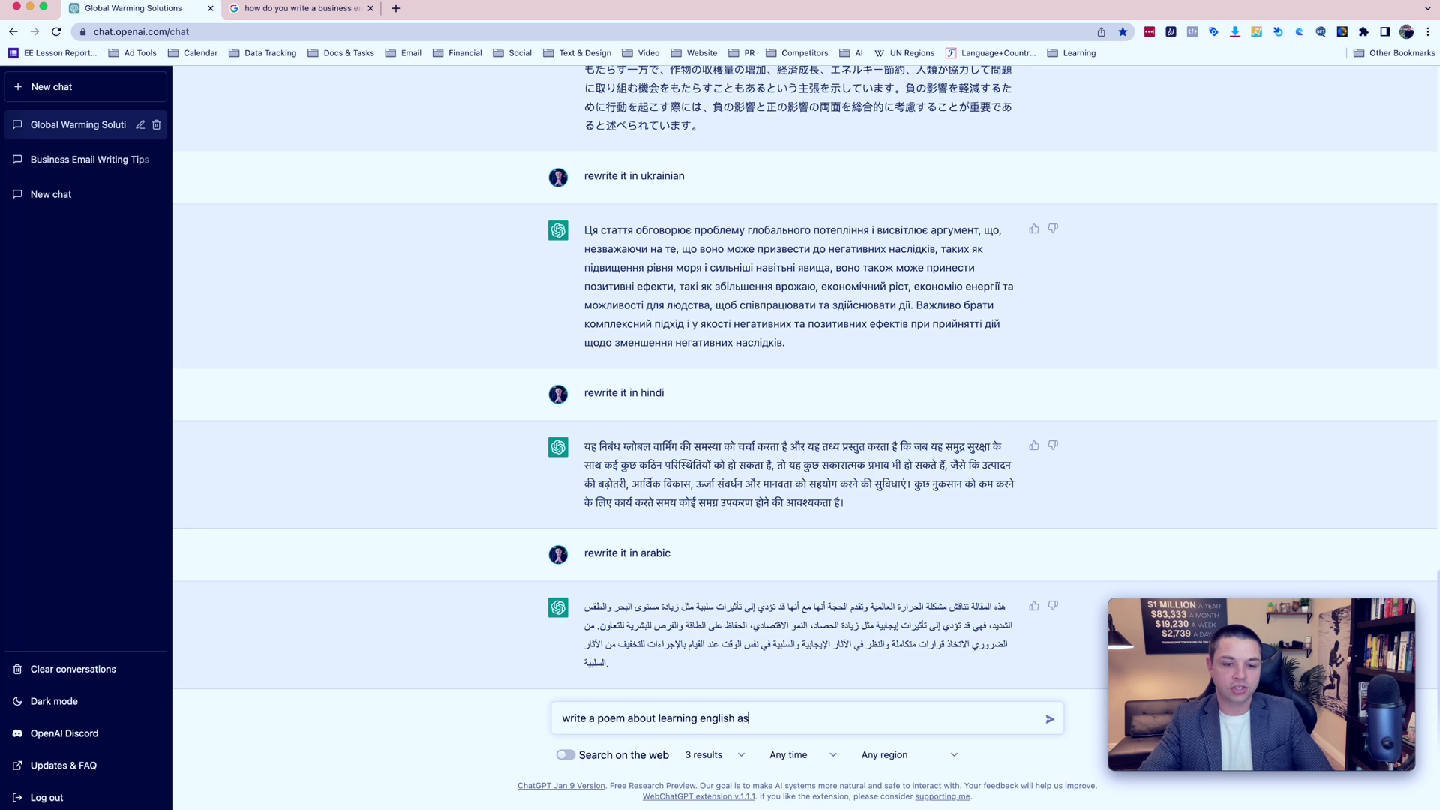
type(" a second language")
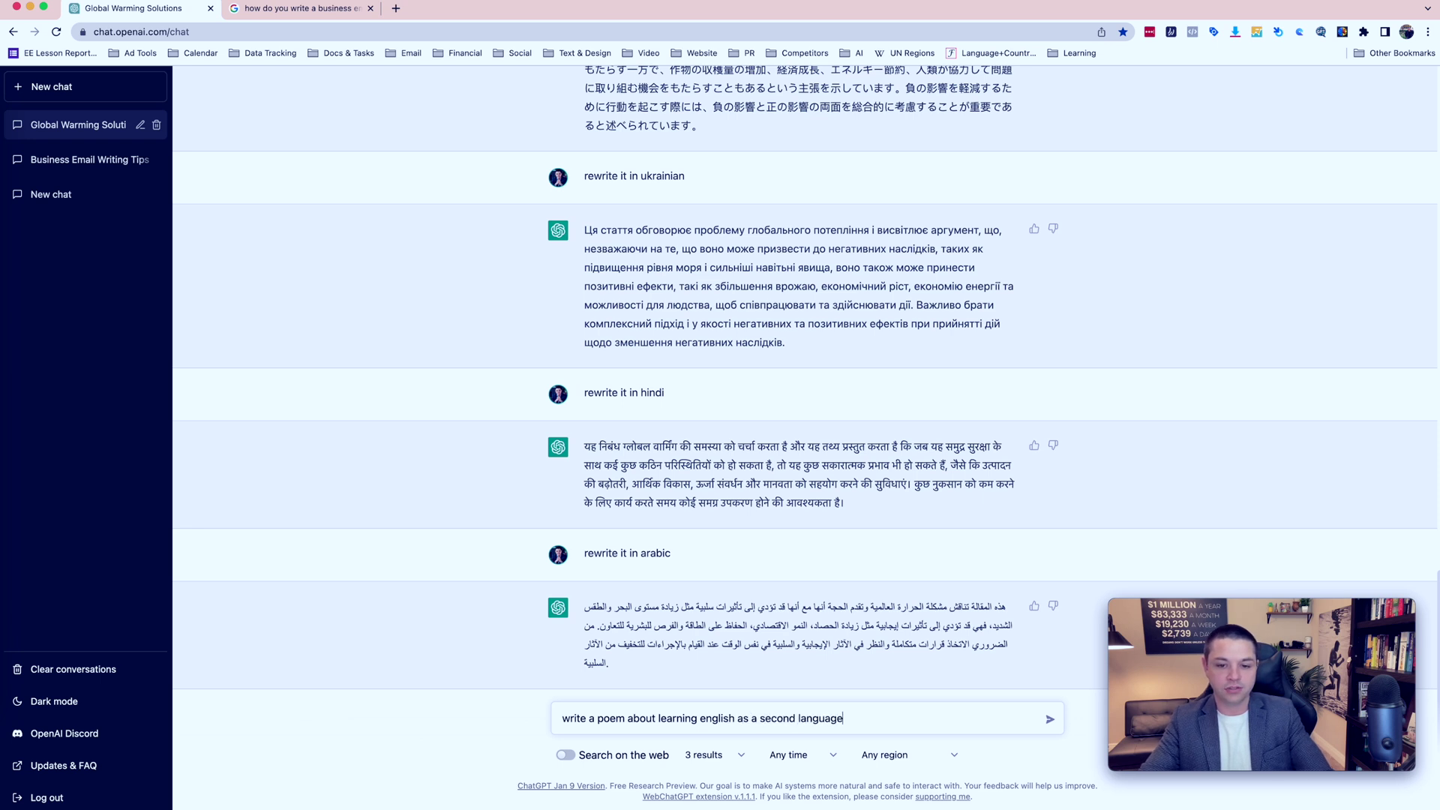
key("Return")
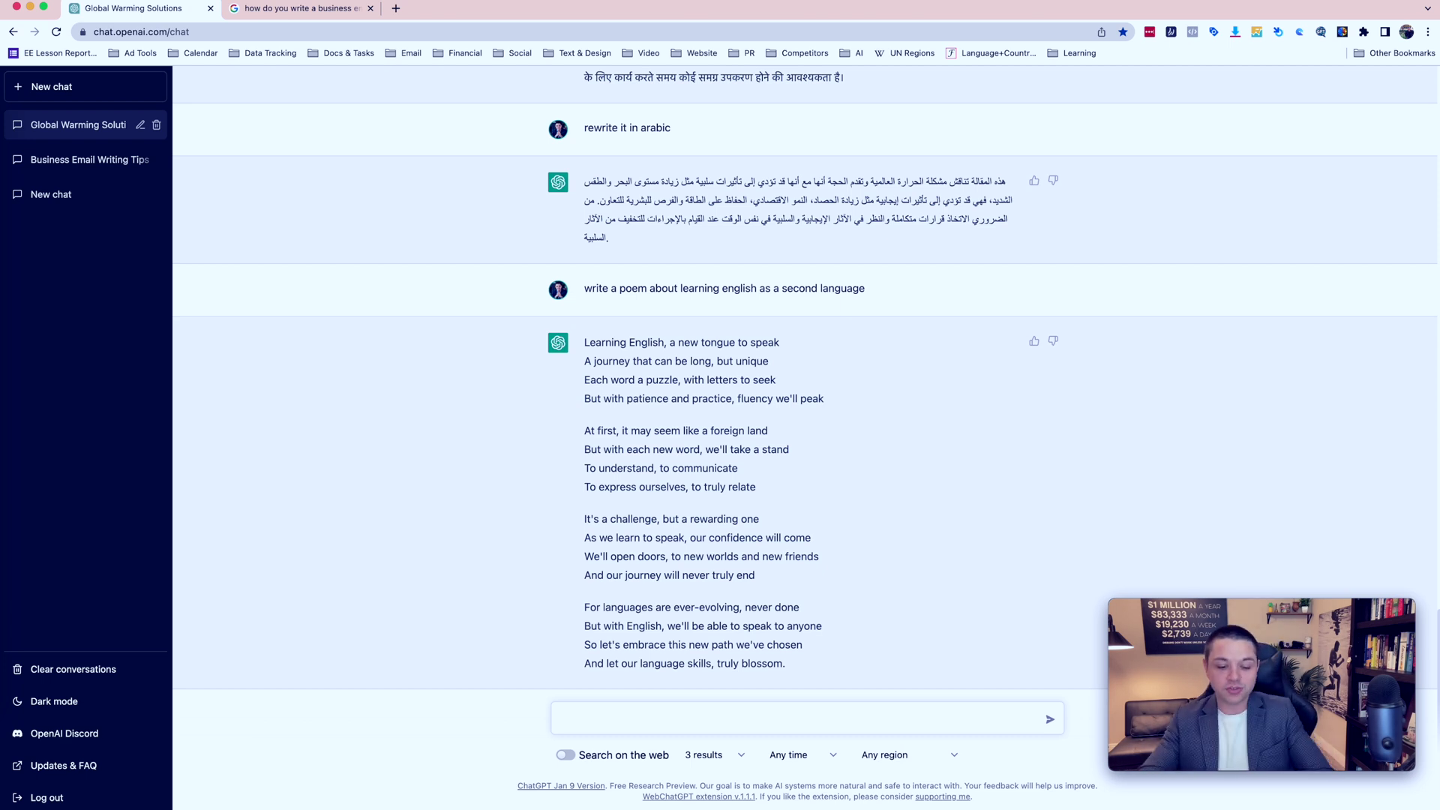
type("rewrite this poem and make it")
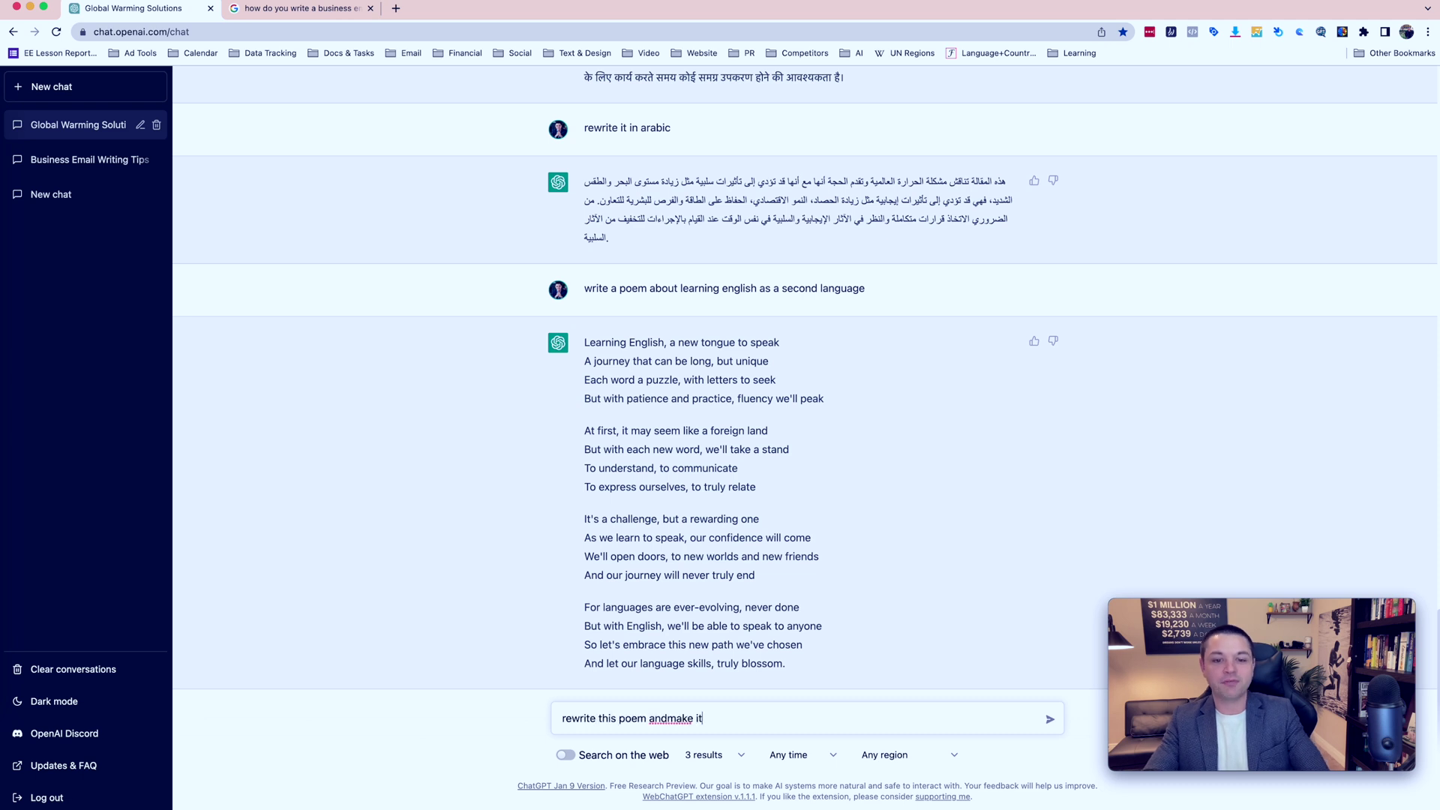
type(" funny")
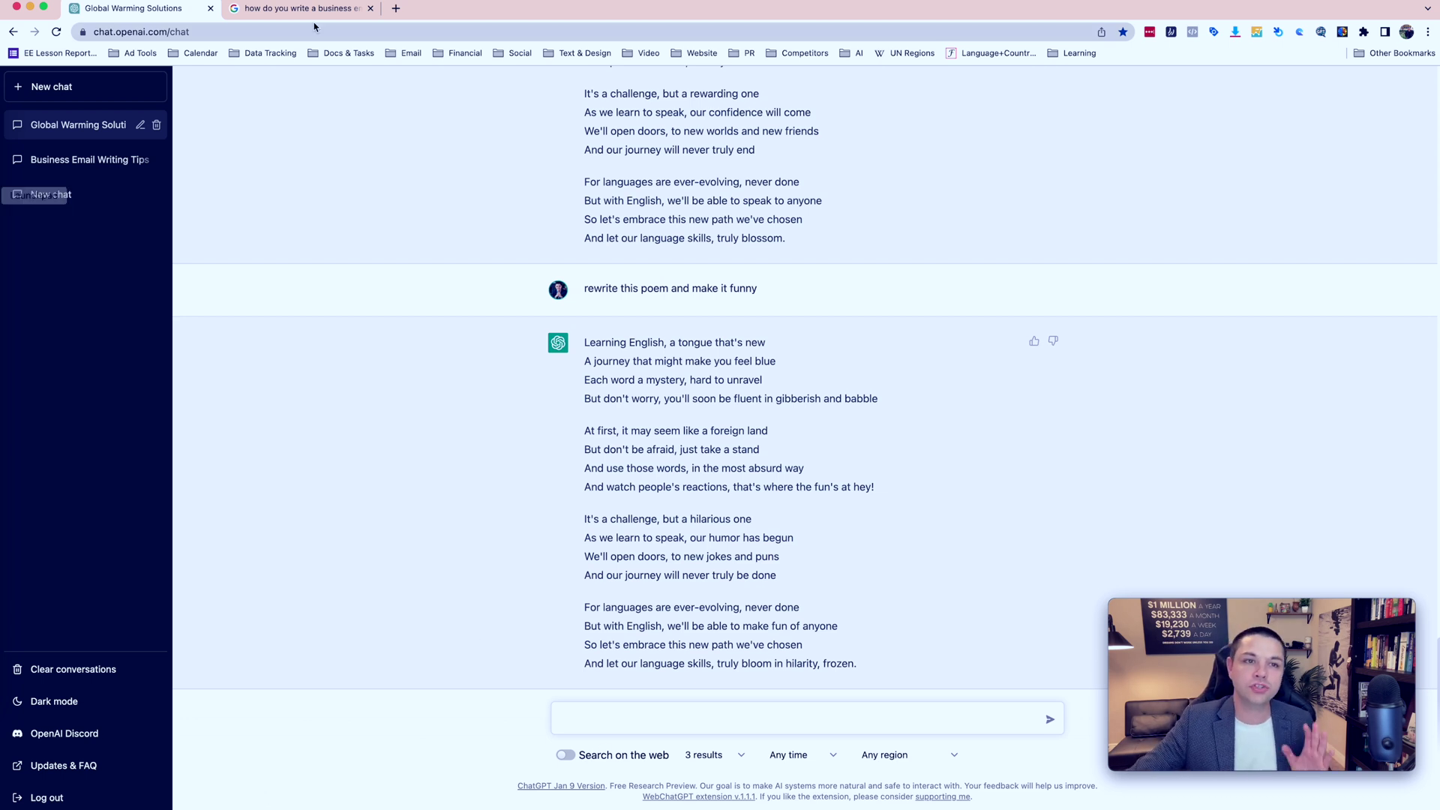
- Switch to the Google business-email search results tab
left_click(287, 10)
- Select the Google search query, dismiss its suggestions, and return to the ChatGPT conversation
left_click_drag(387, 98, 146, 96)
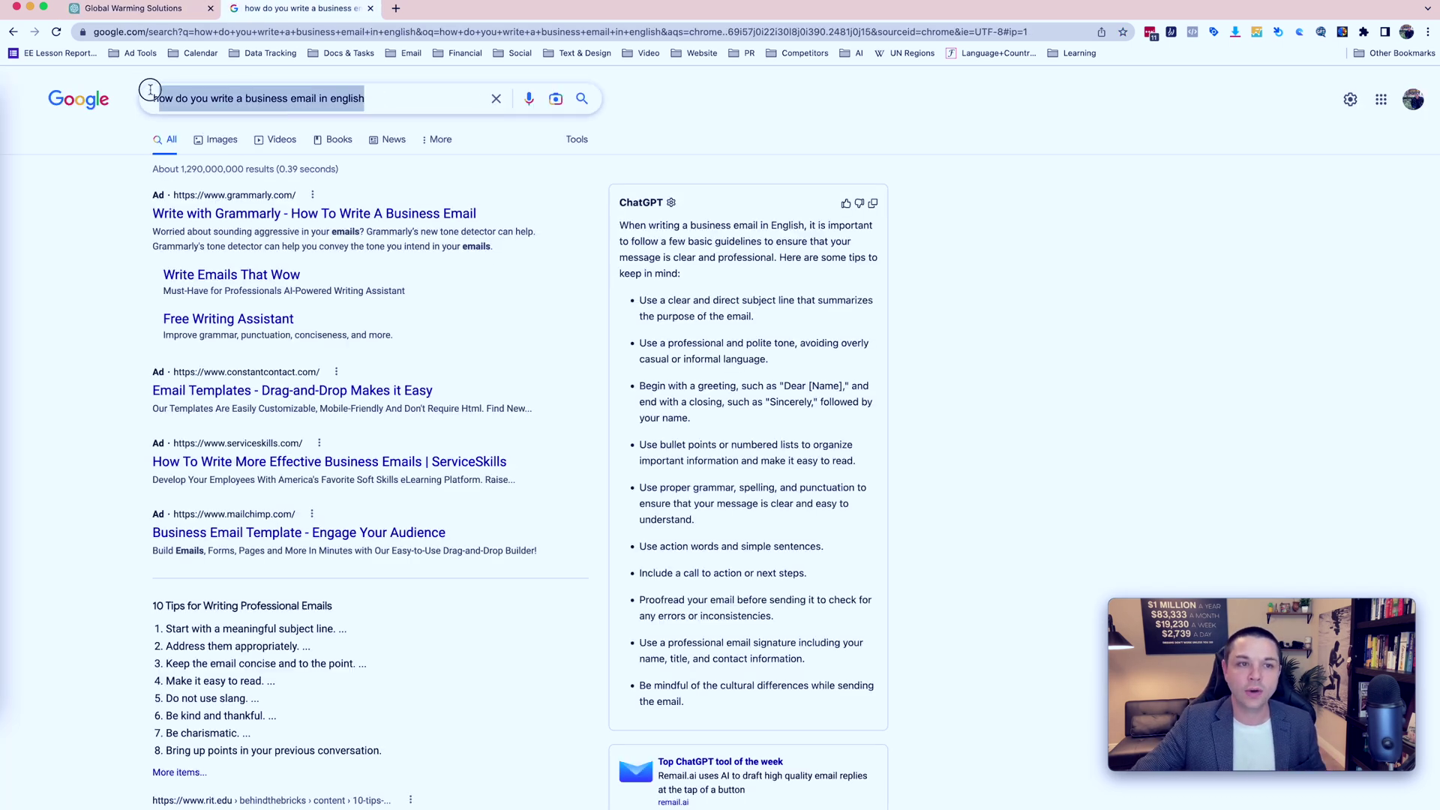
left_click(399, 98)
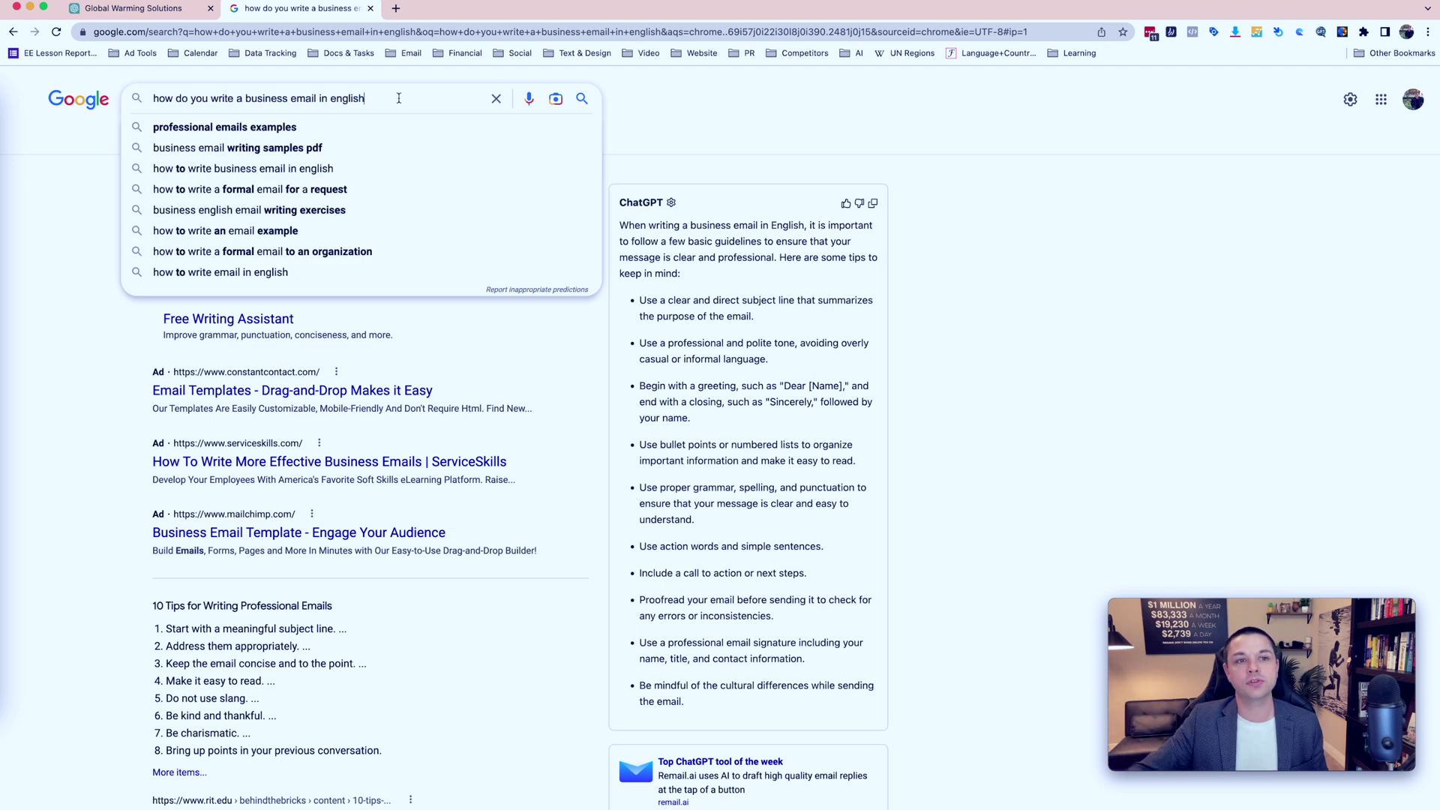
left_click(1025, 187)
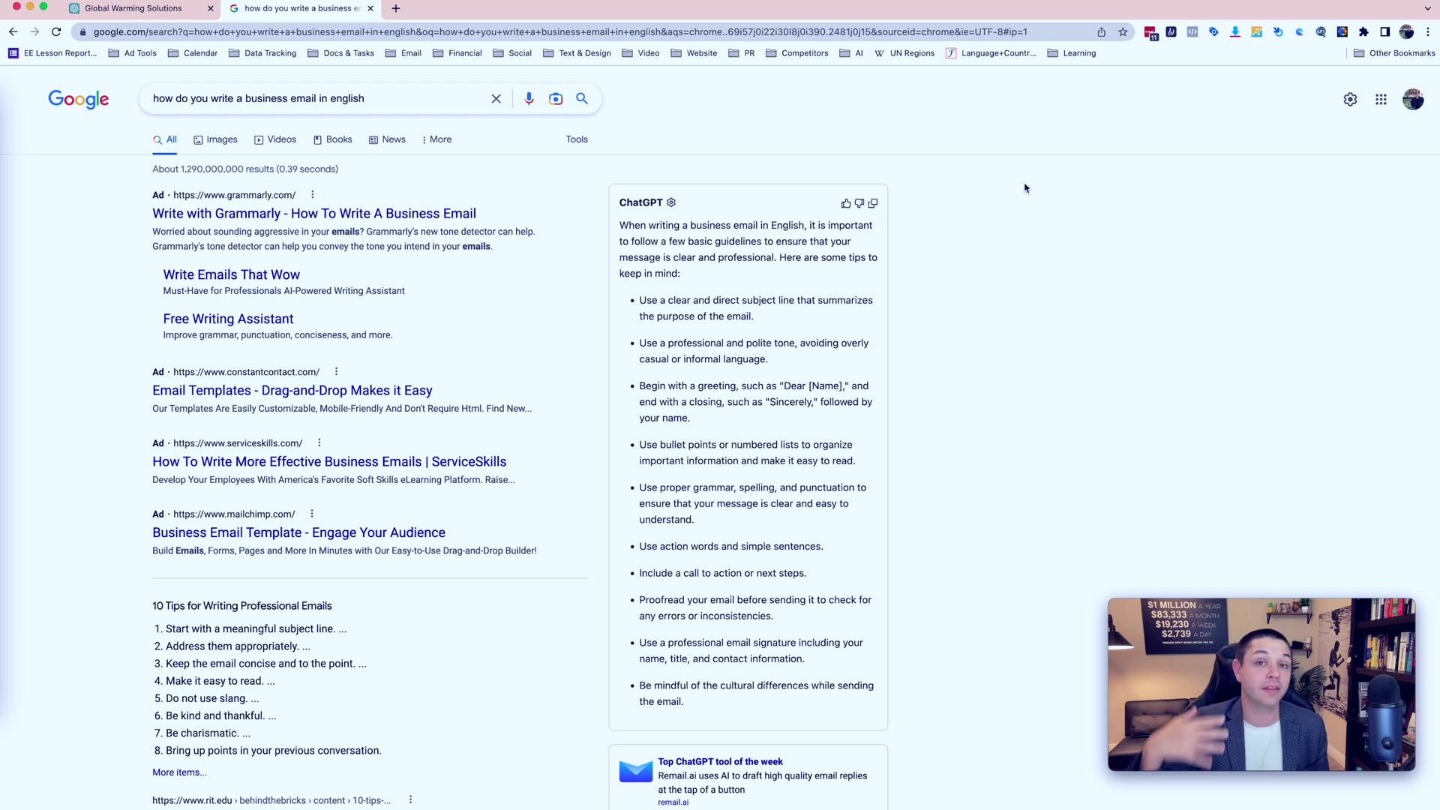
left_click(145, 12)
scroll(682, 320, "up", 10)
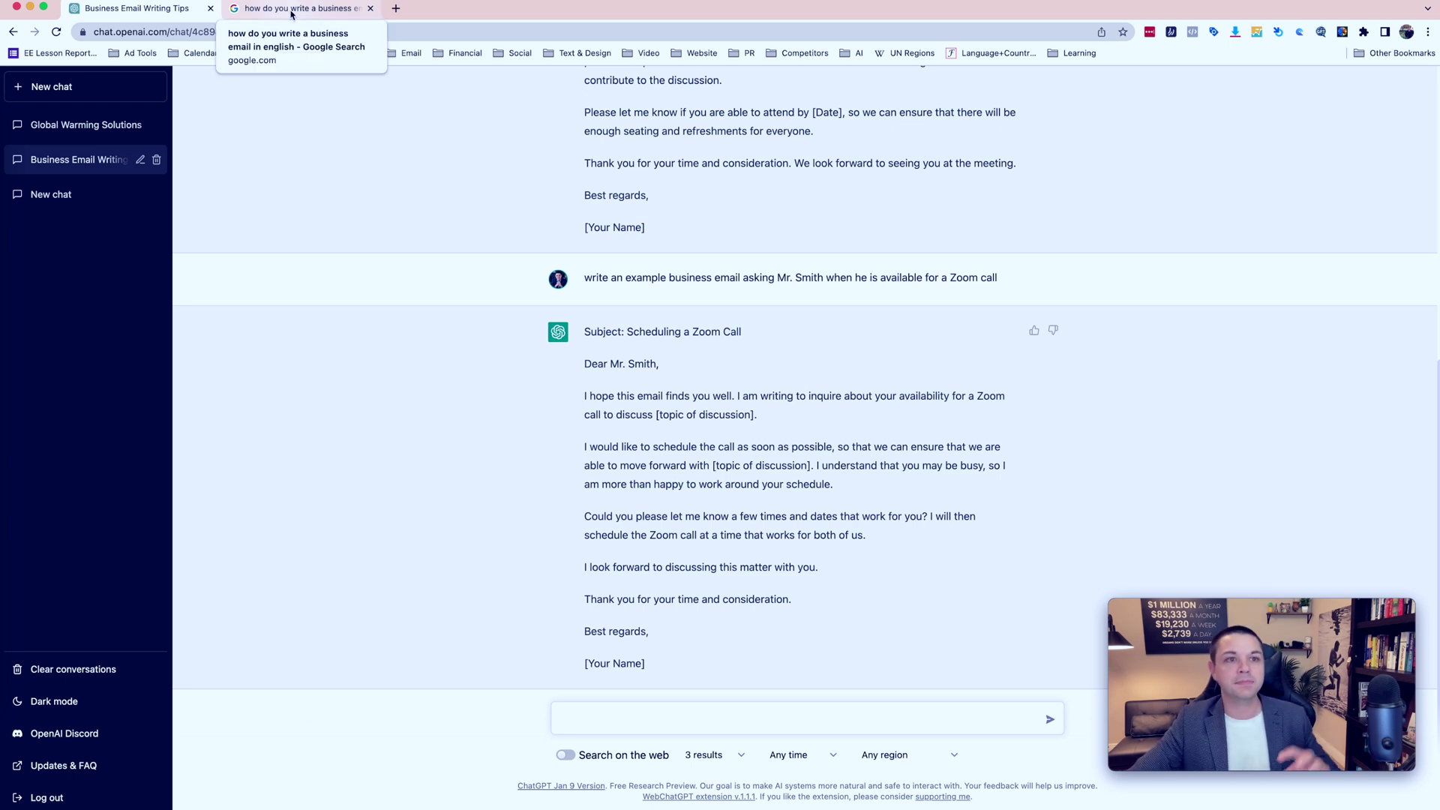
- On the Google results, highlight the search query and ChatGPT's email-writing tips in the side panel
left_click(293, 10)
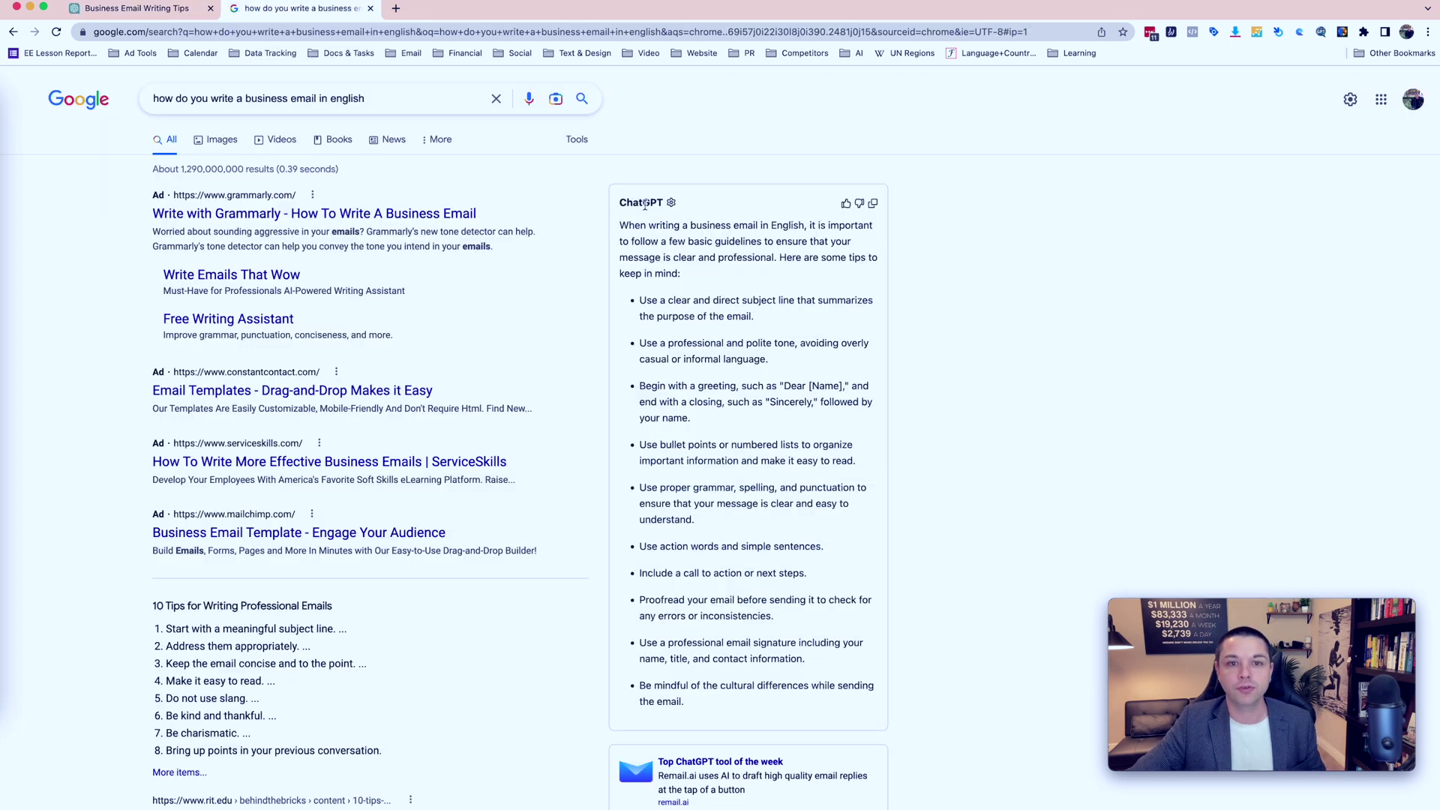
left_click_drag(618, 202, 668, 203)
left_click(734, 183)
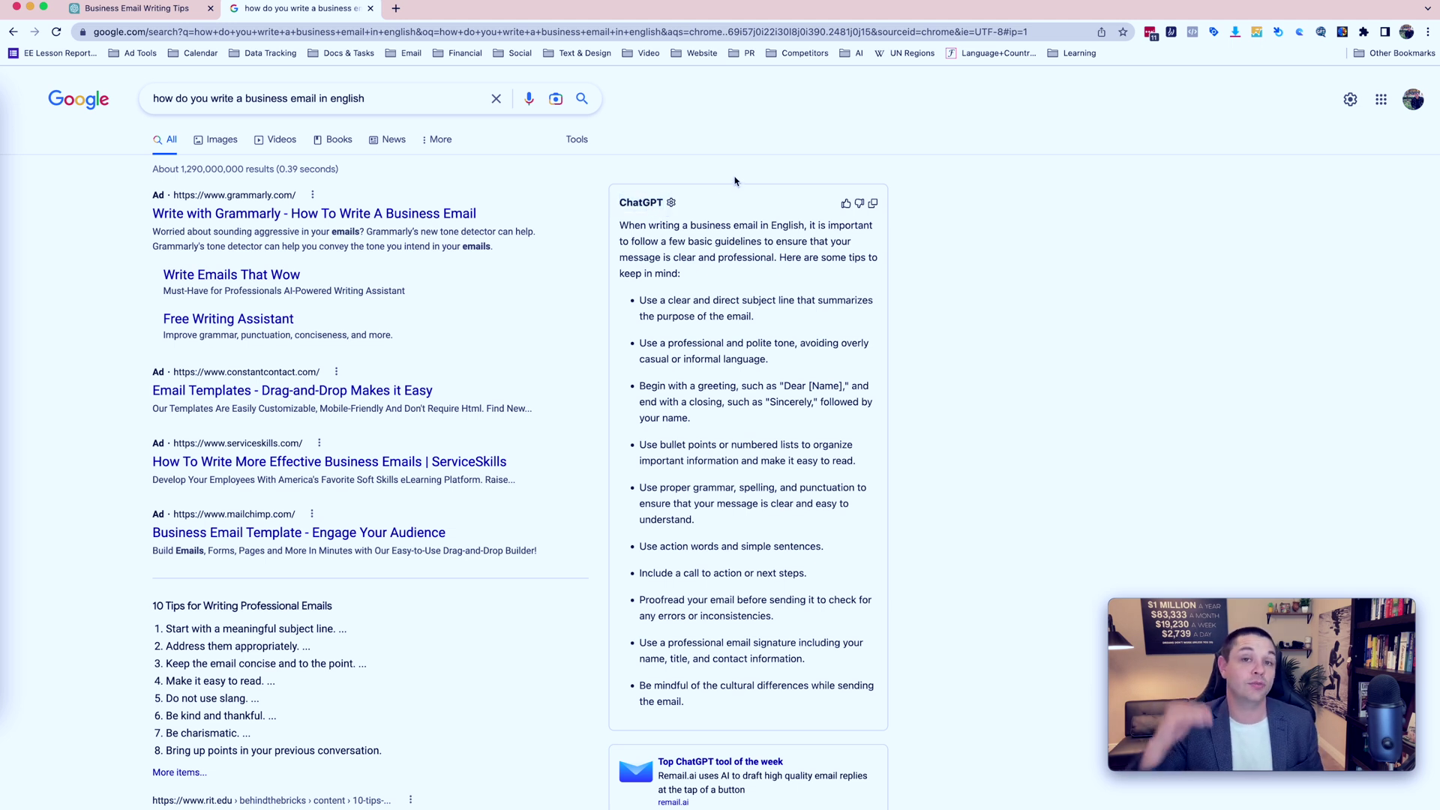
left_click(403, 100)
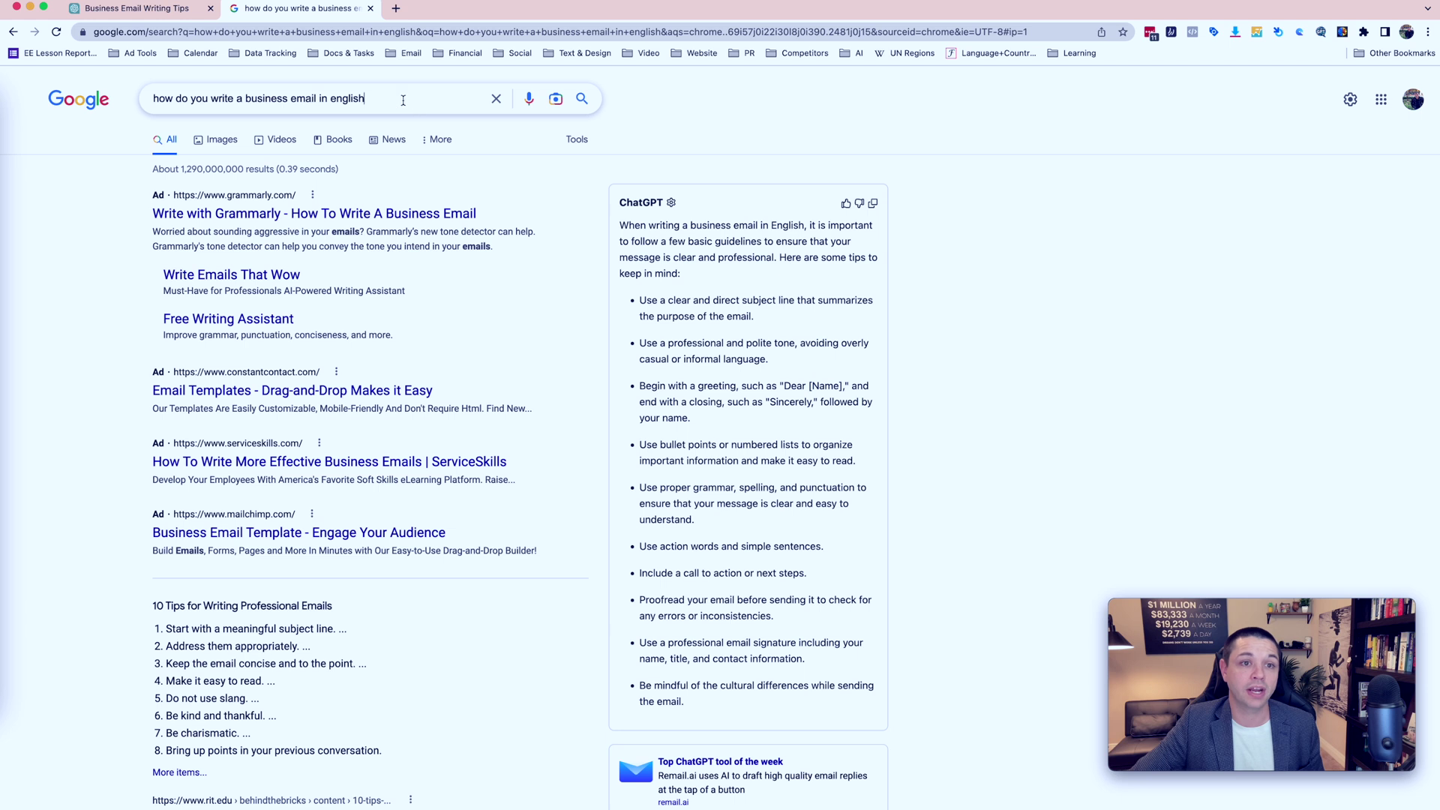
left_click_drag(403, 100, 152, 98)
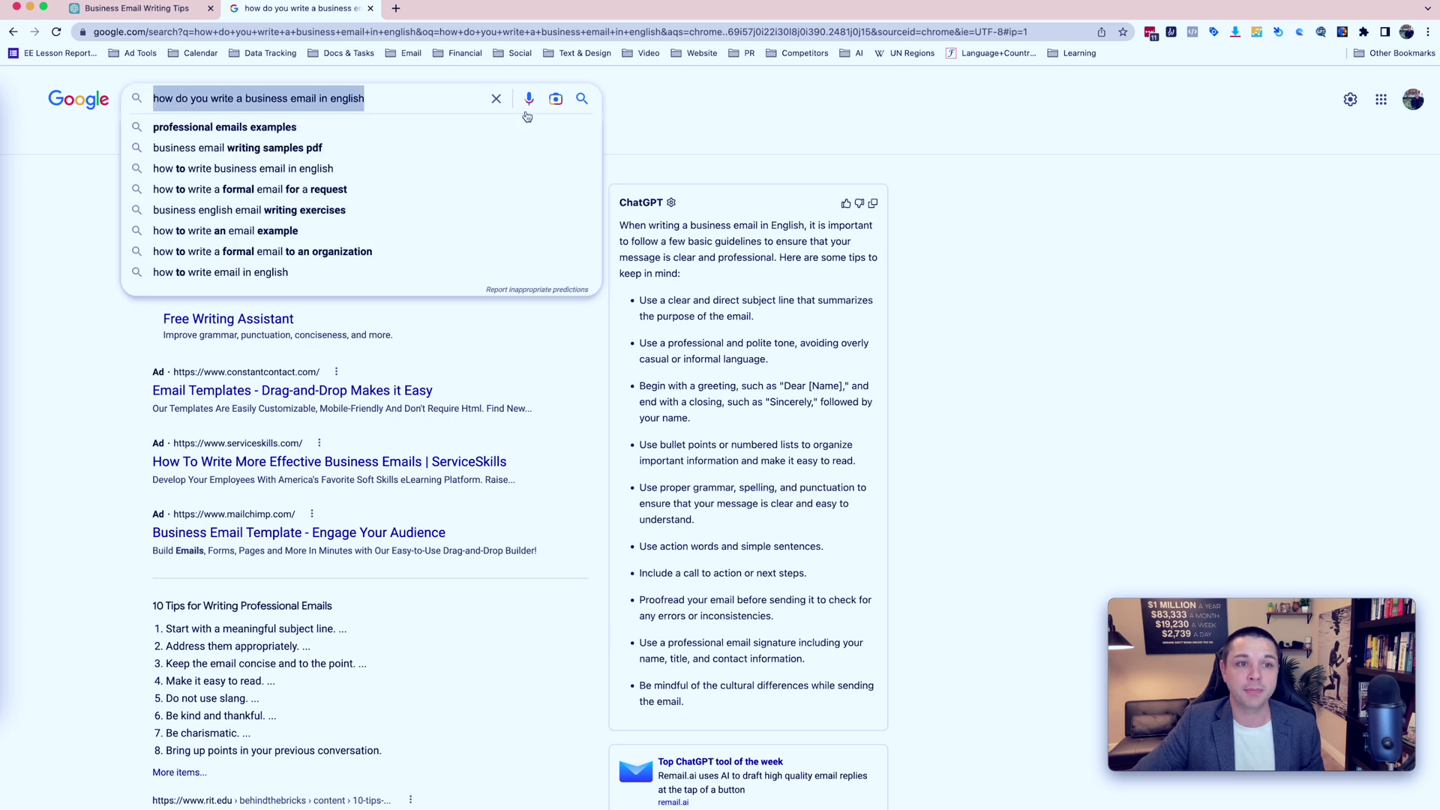
left_click(749, 171)
scroll(721, 329, "down", 1)
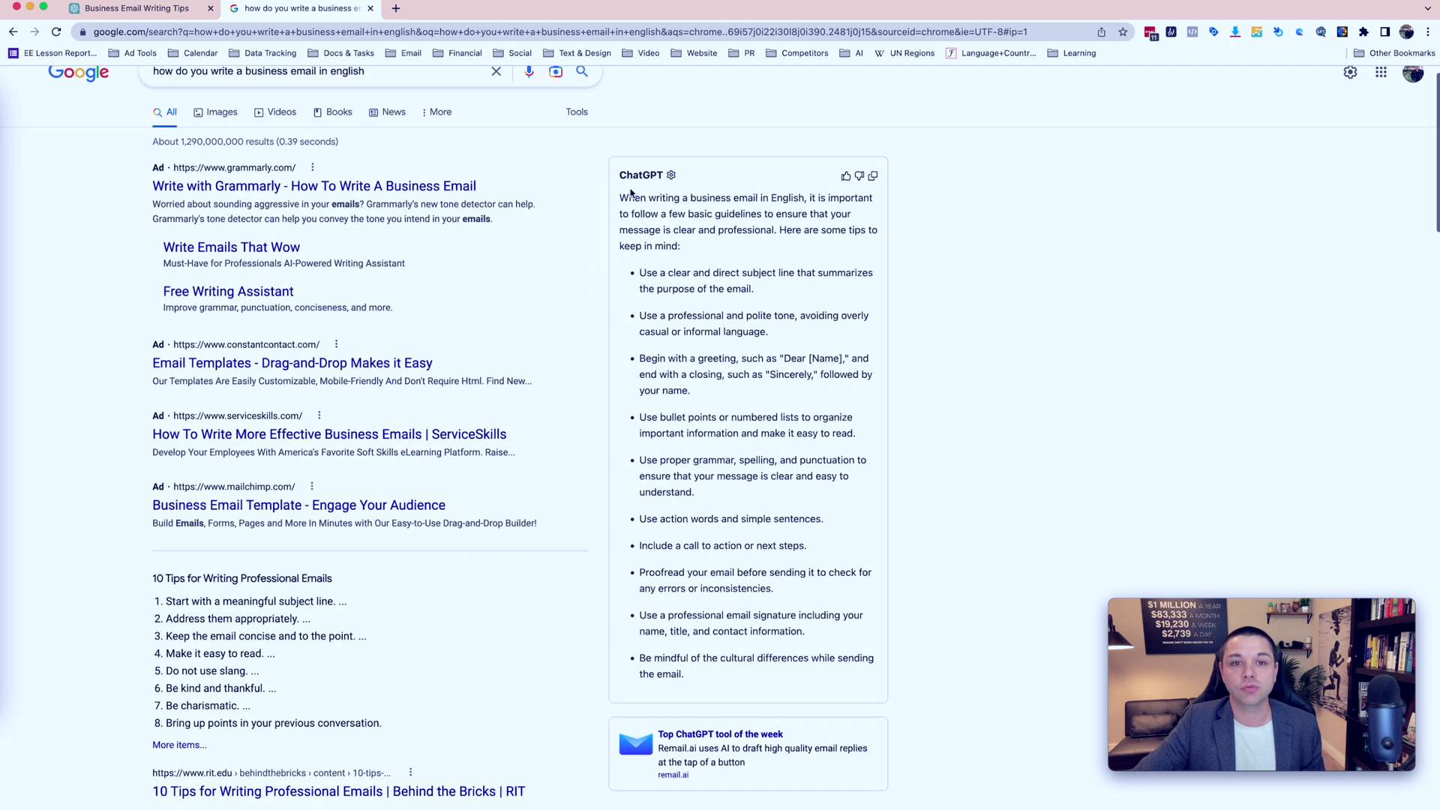
left_click_drag(620, 172, 707, 682)
left_click(713, 324)
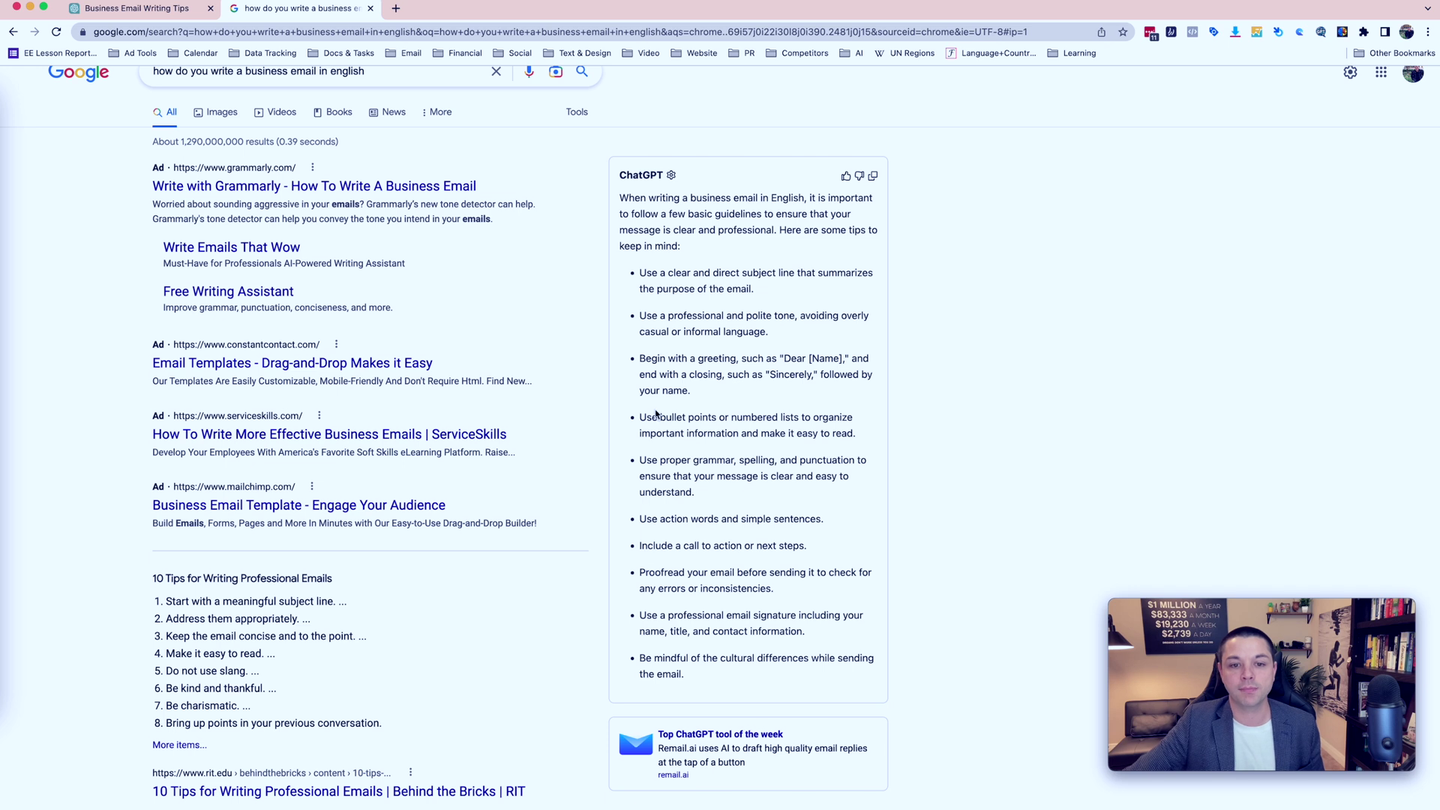
scroll(885, 454, "up", 1)
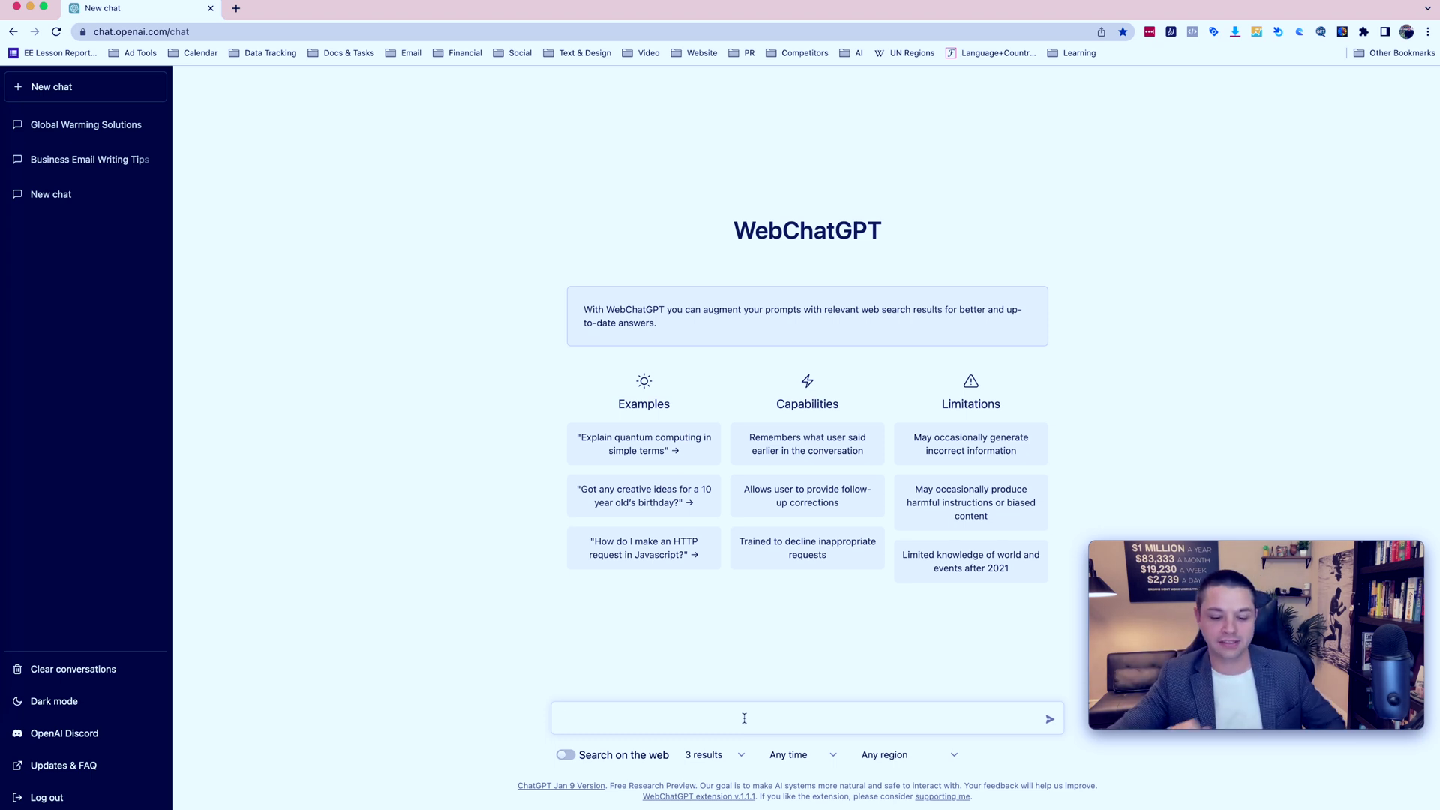
- Ask ChatGPT to correct 'Mine showes are very comfrt. This dog no like eat apple.'
type("Min")
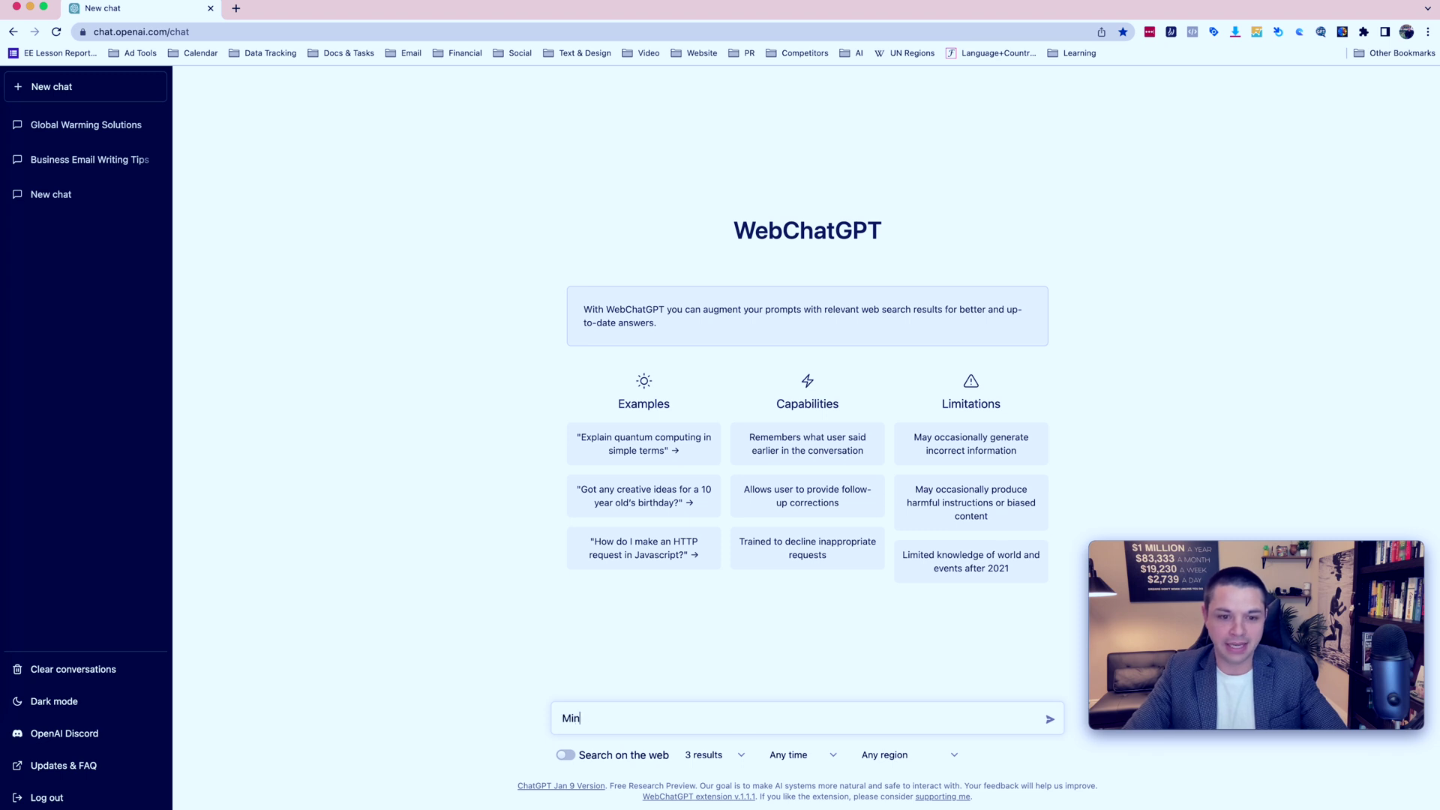
type("e show")
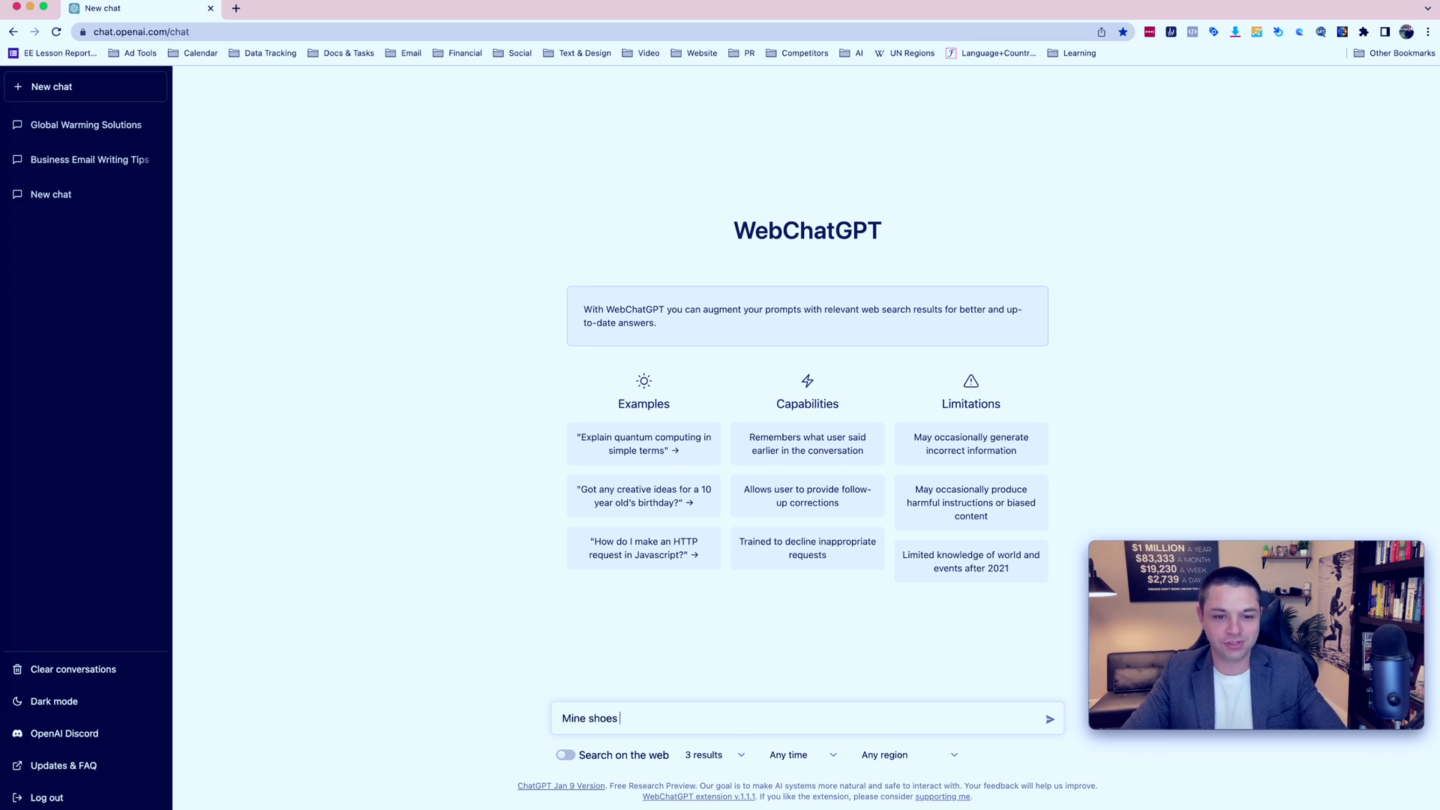
type("es are ver")
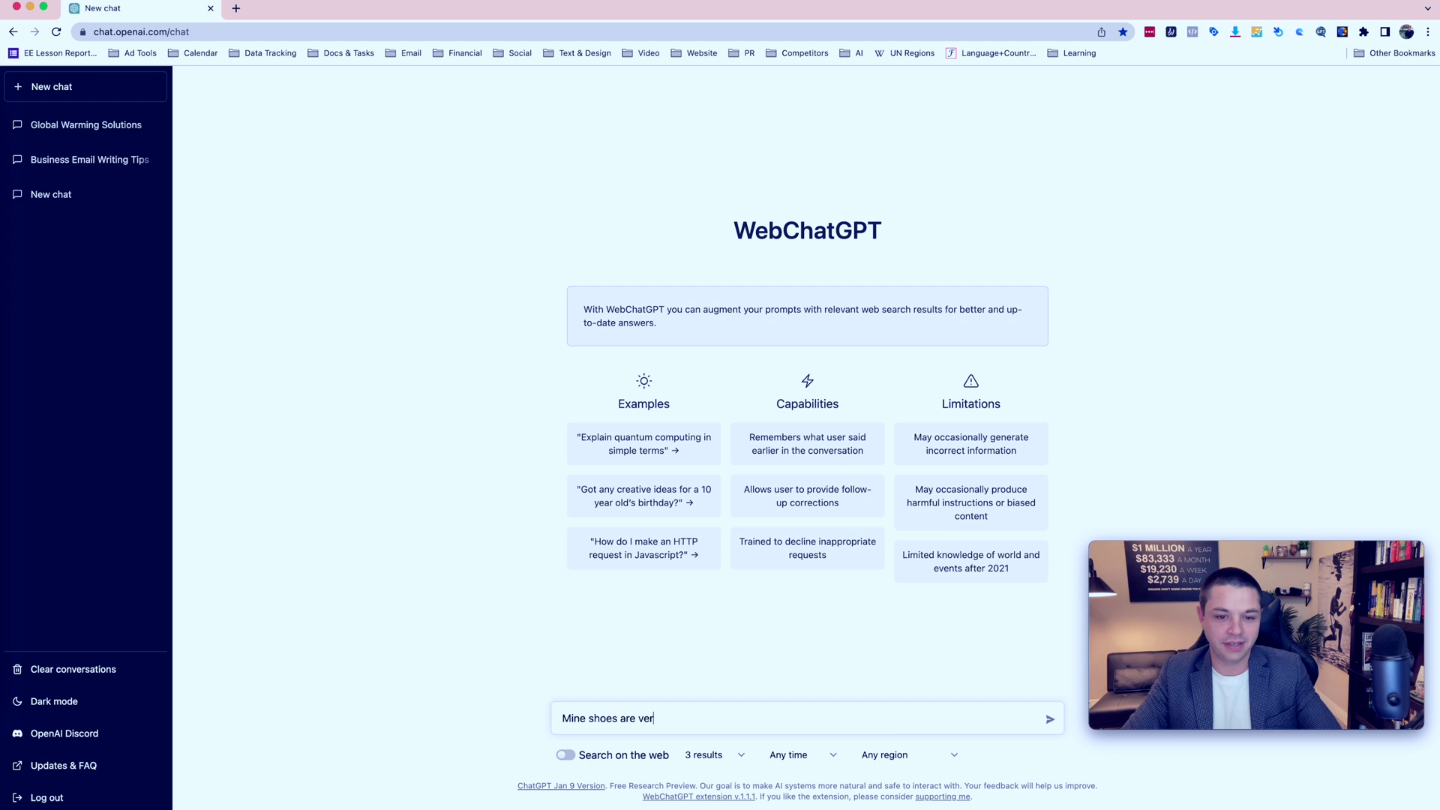
type("y comfrt. ")
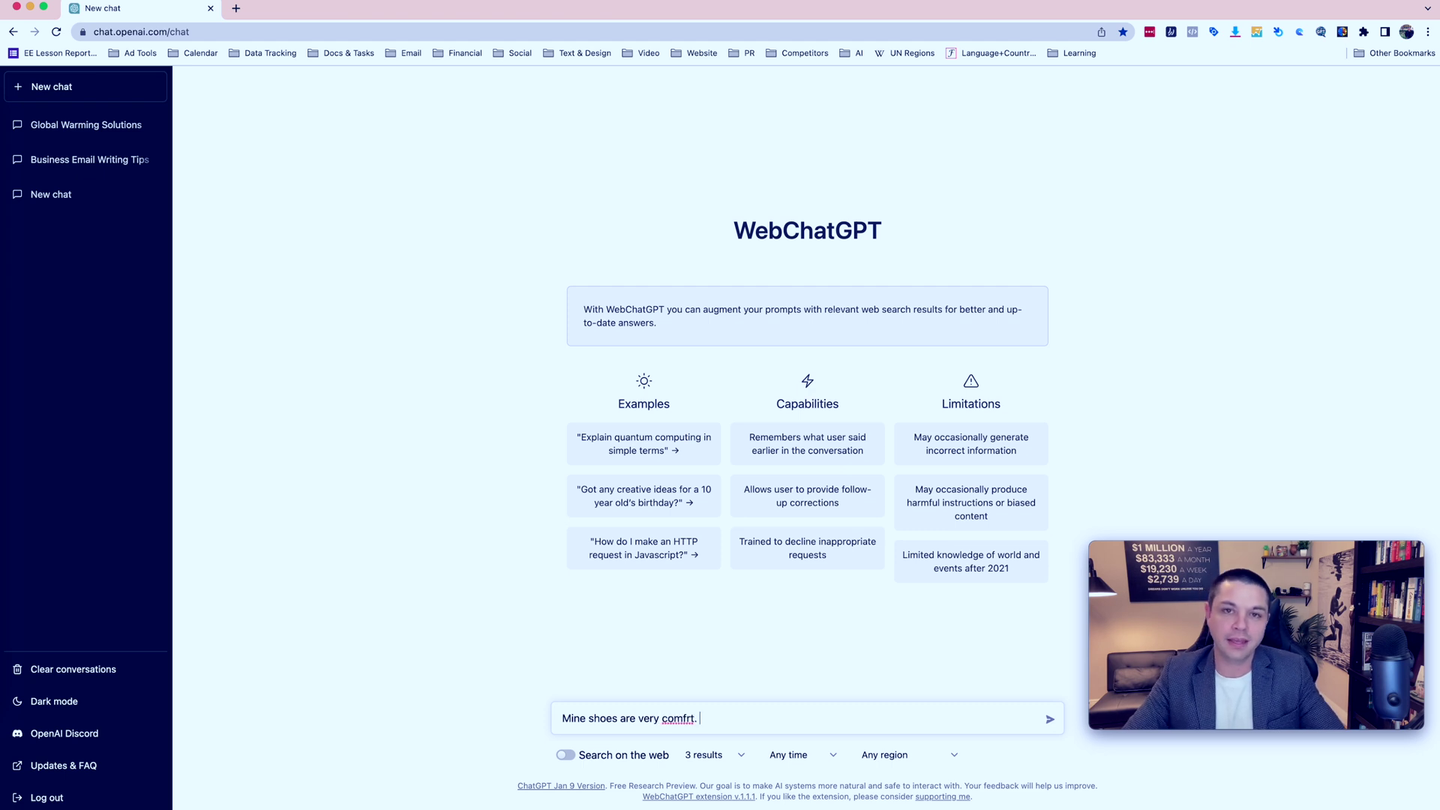
type("This dog no like eat app")
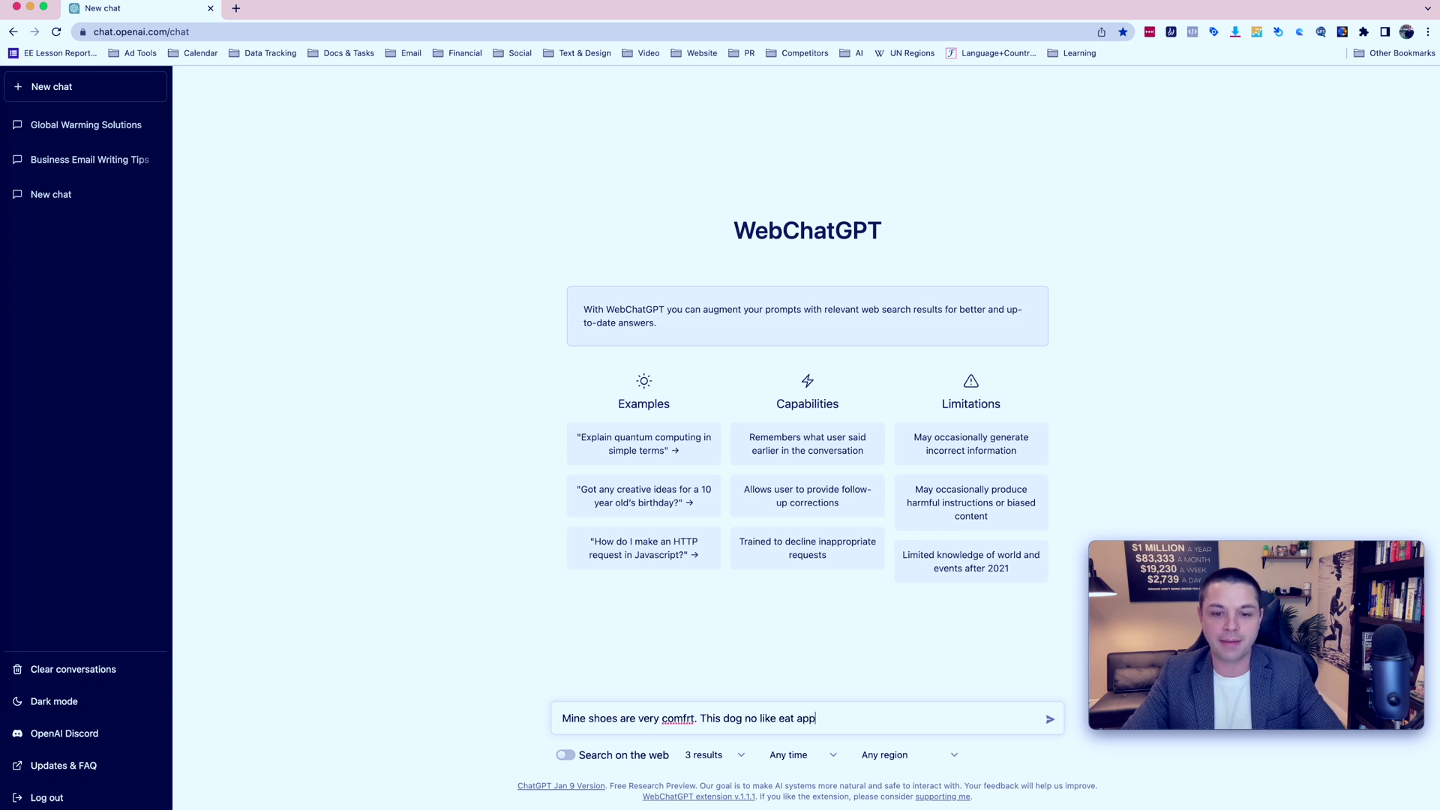
type("le.")
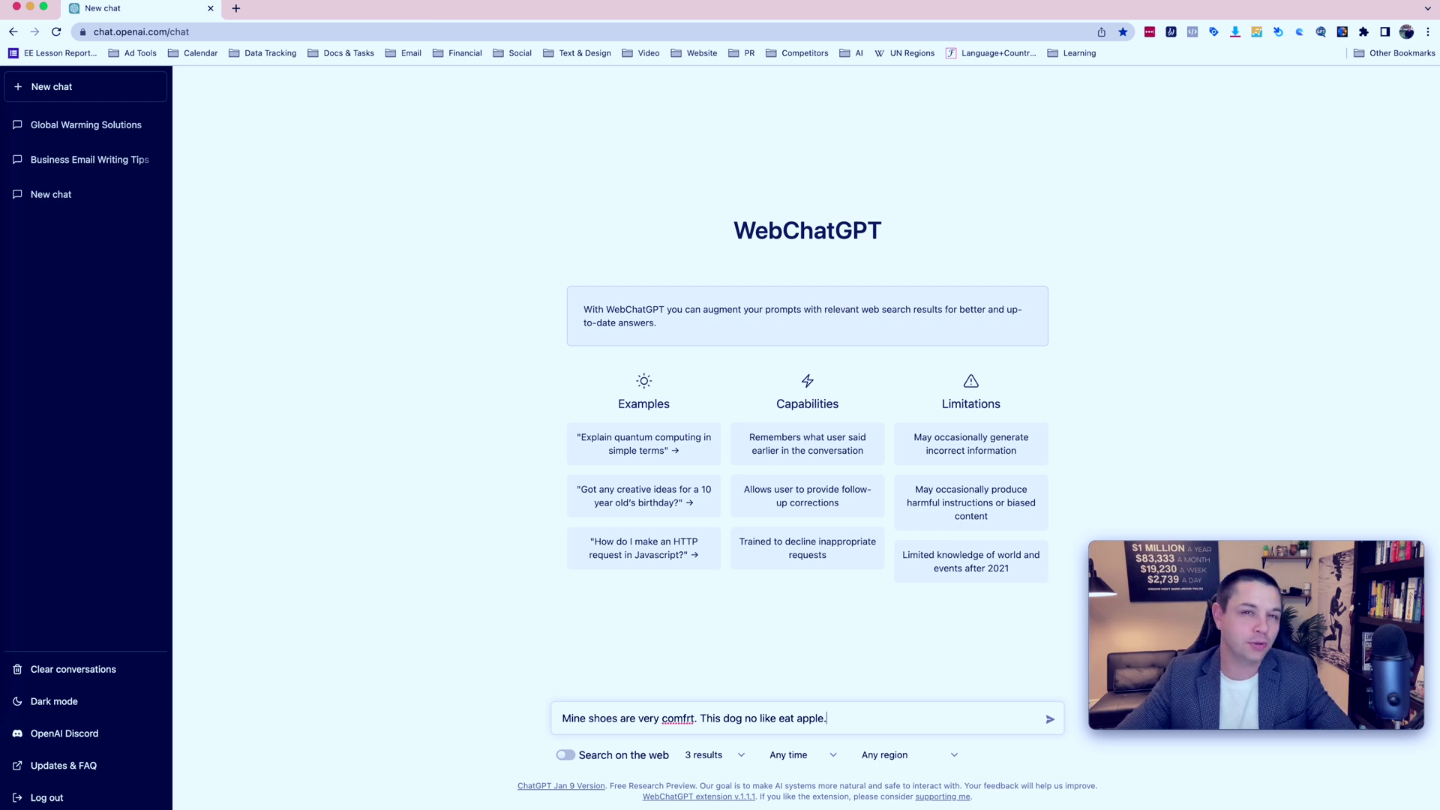
type("\"")
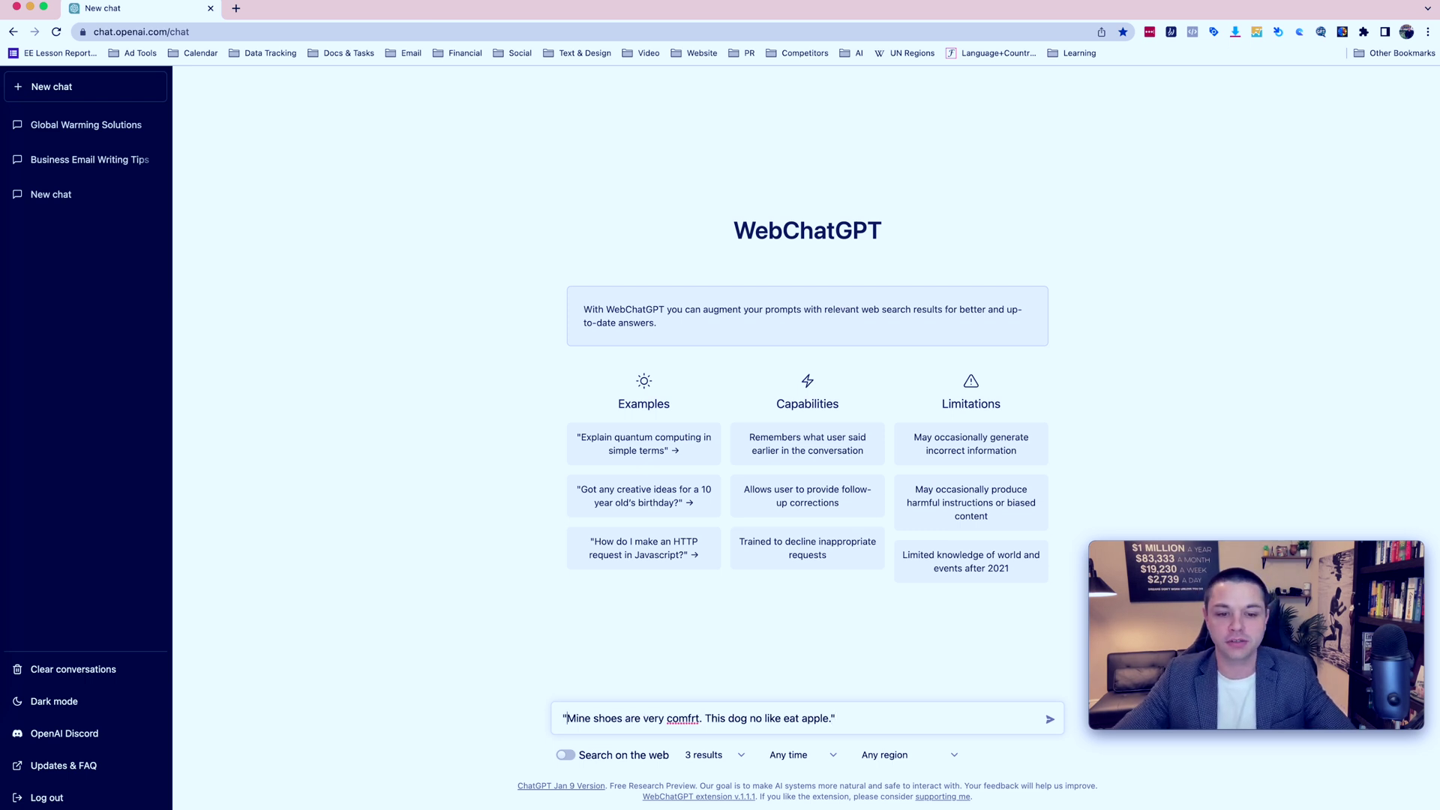
key("End")
key("shift+Return")
key("shift+Return")
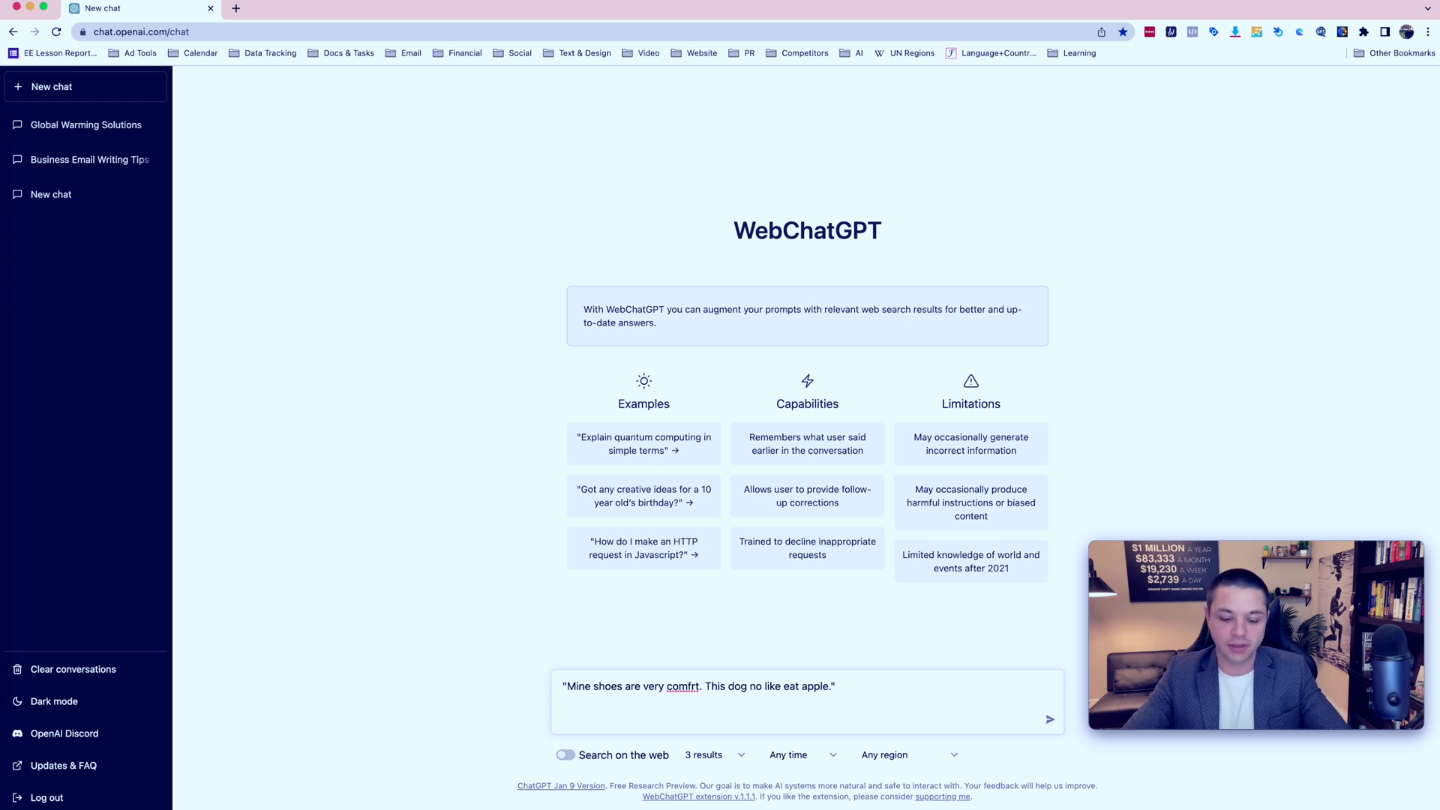
type("Correct the English mistakes in these se")
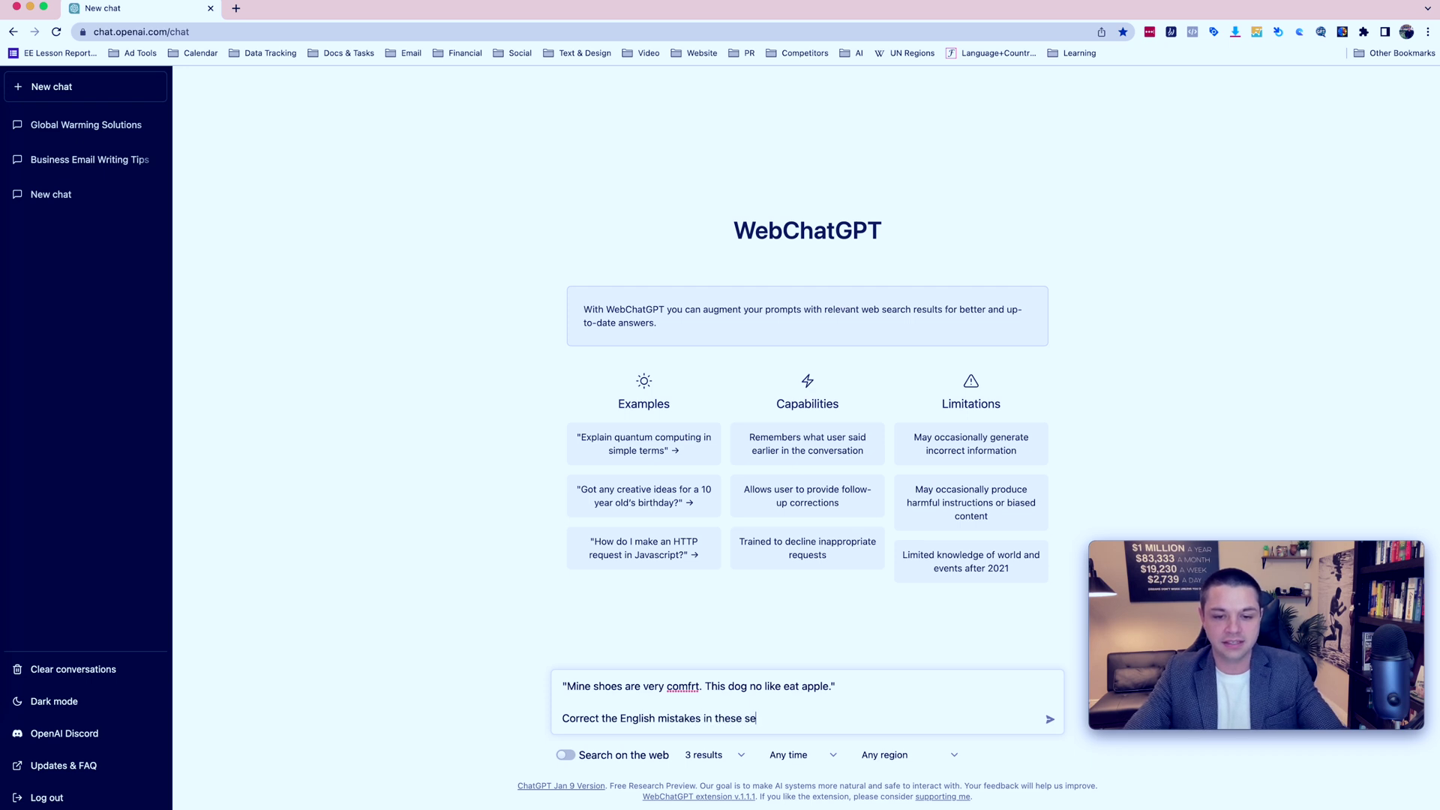
type("nte")
type("nces.")
key("Return")
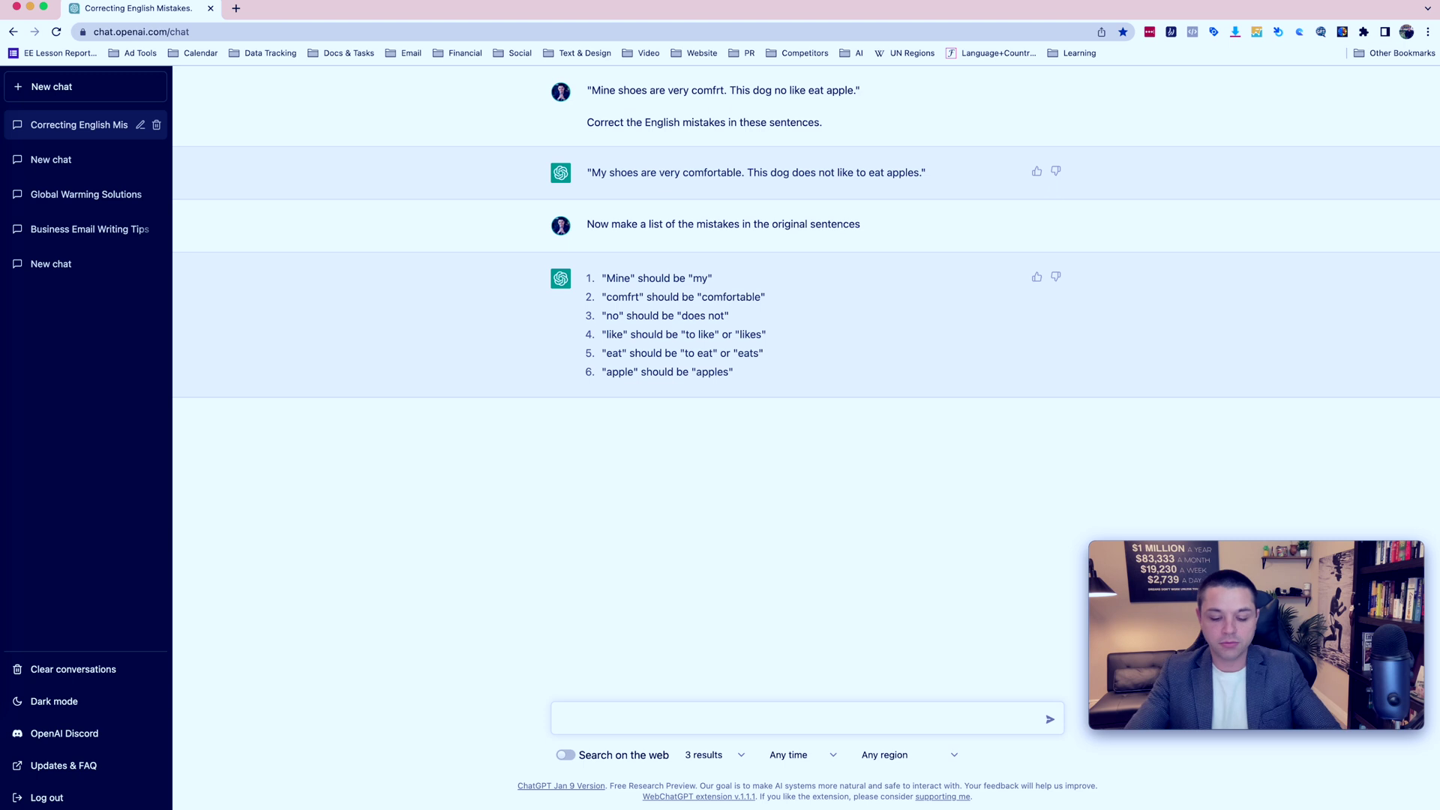
- Send the follow-up 'now explain why those were mistakes' about the corrected sentences
type("in why t")
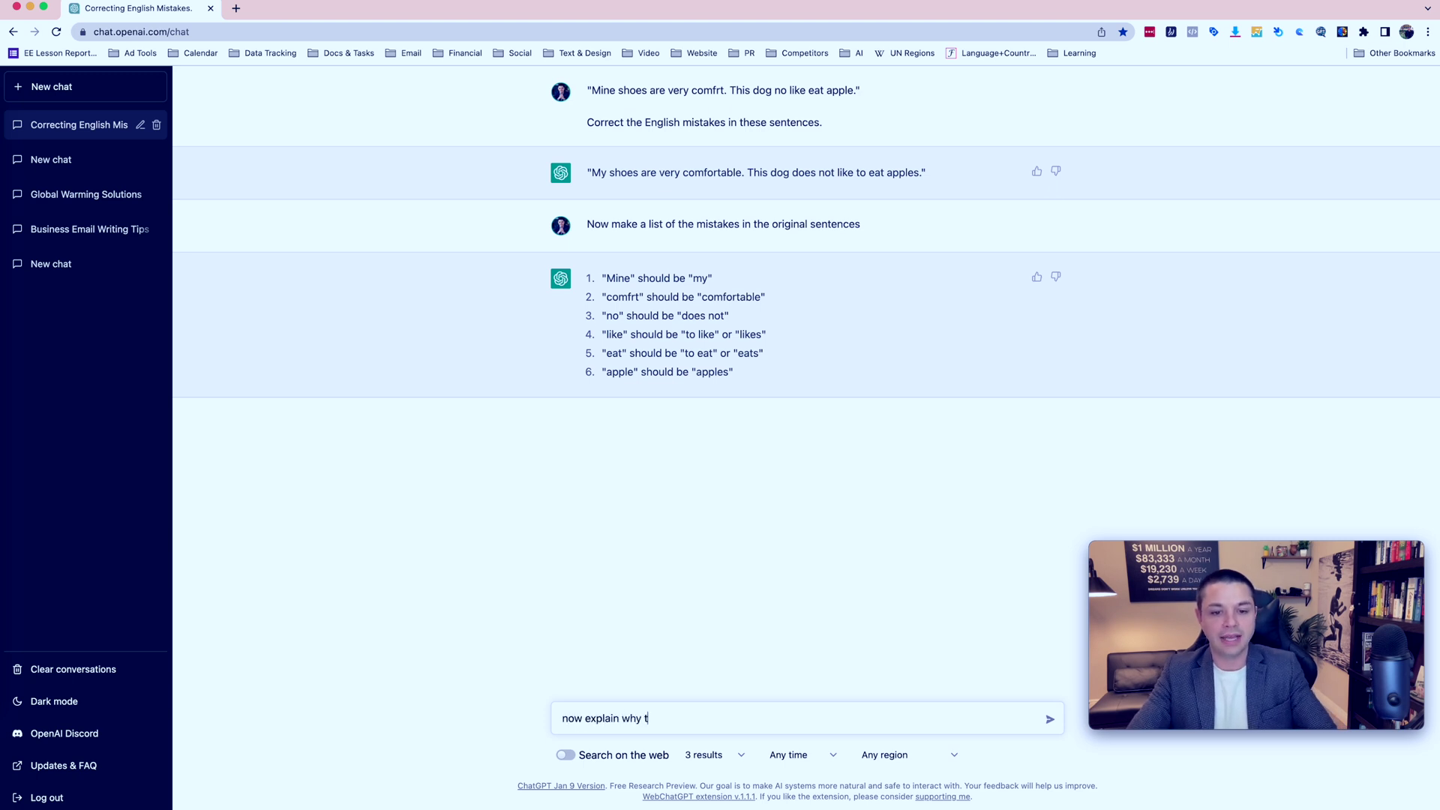
type("hose were mistak")
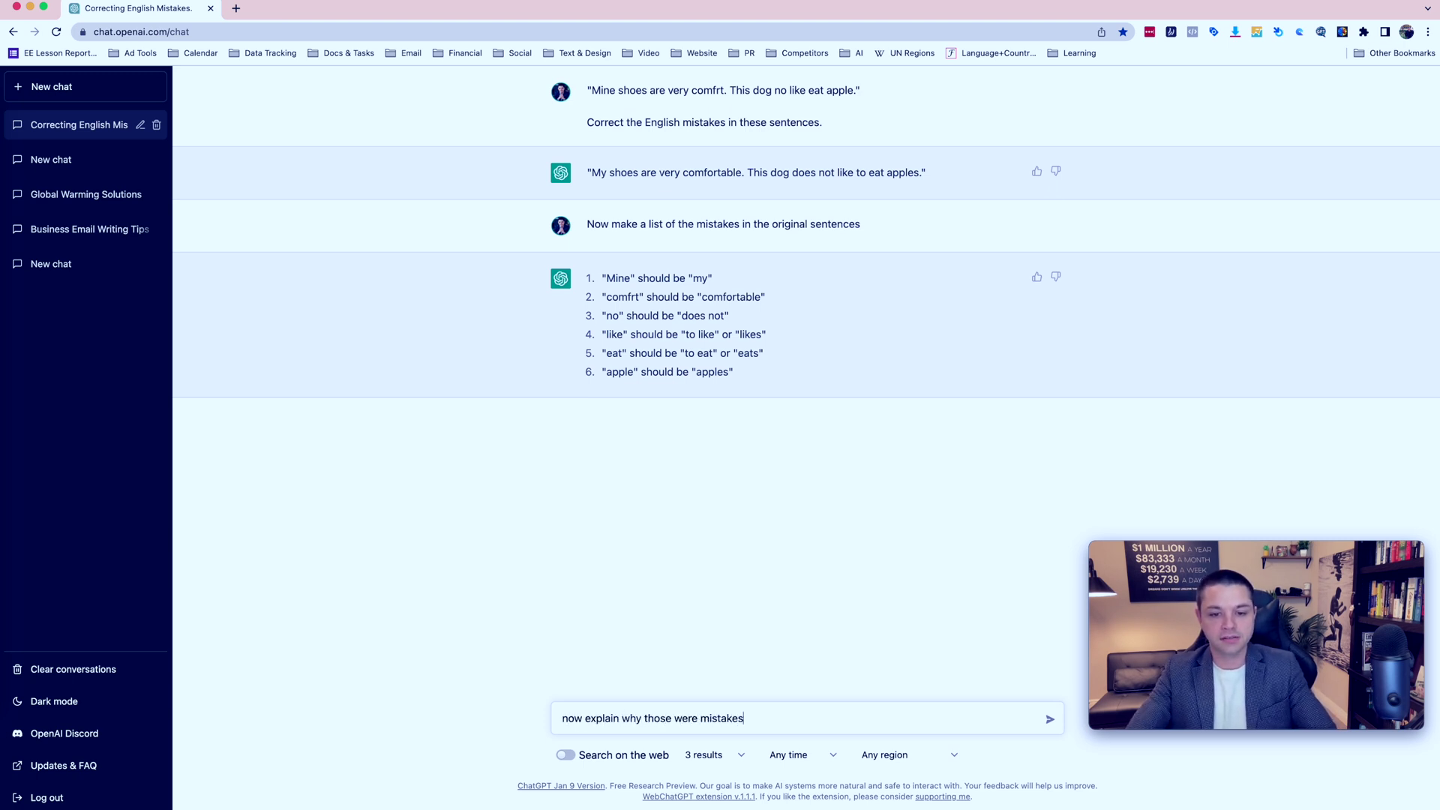
type("es")
key("Return")
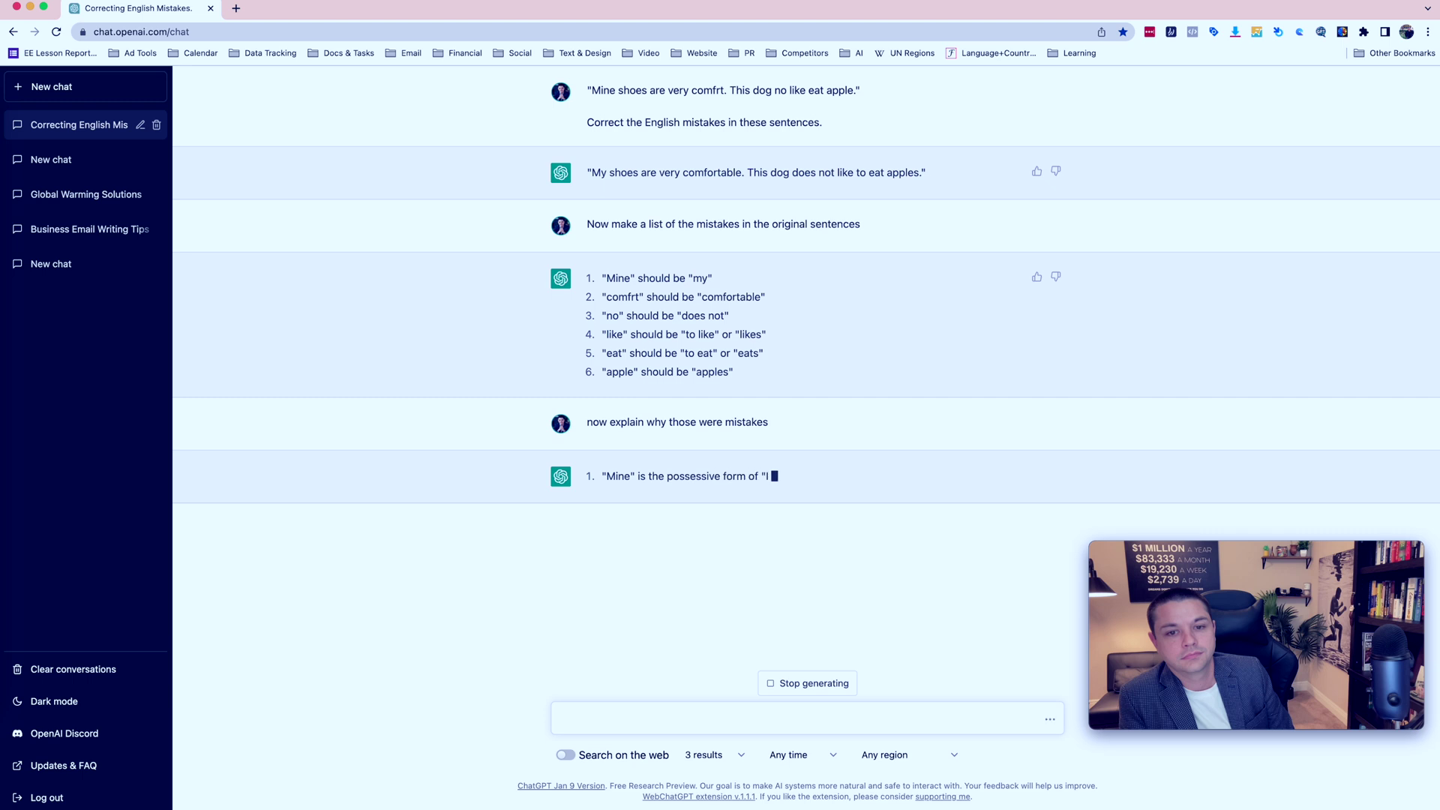